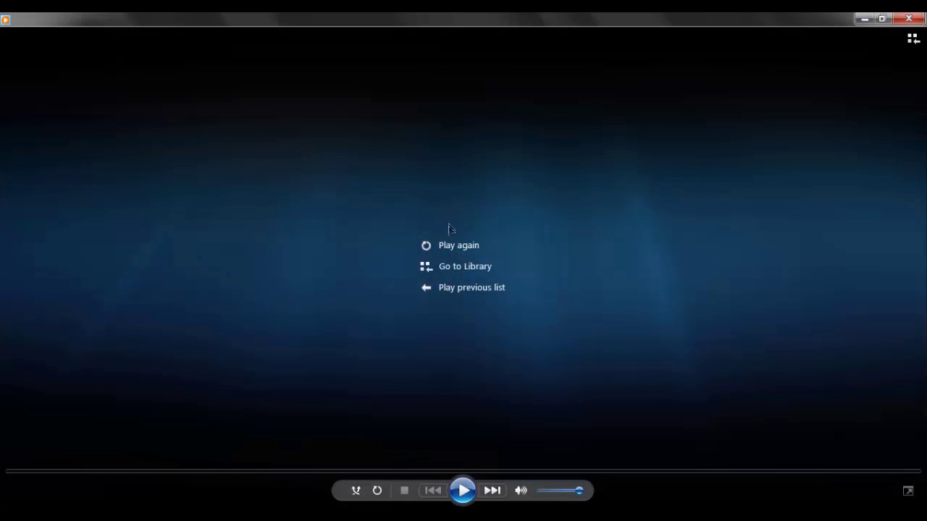
# Replay the finished intro animation in Windows Media Player from the beginning
pyautogui.click(455, 246)
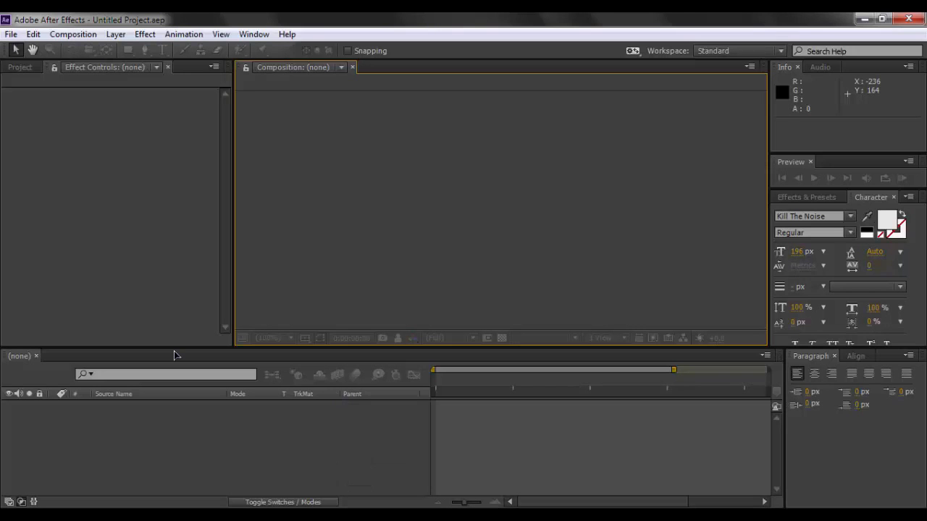
# Start a new, empty After Effects project
pyautogui.click(11, 34)
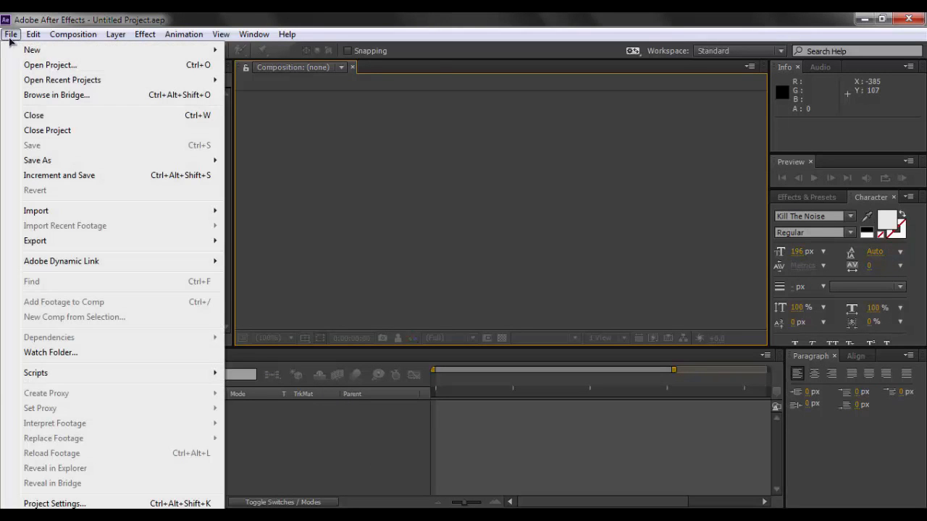
pyautogui.moveTo(35, 52)
pyautogui.click(266, 50)
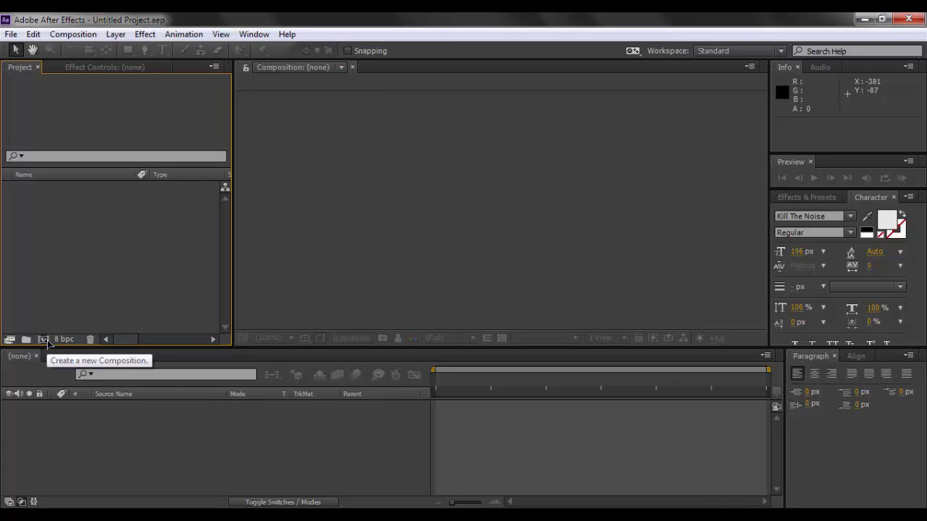
# Create a 1280×720, 10-second composition named Element 3D Intro
pyautogui.click(43, 340)
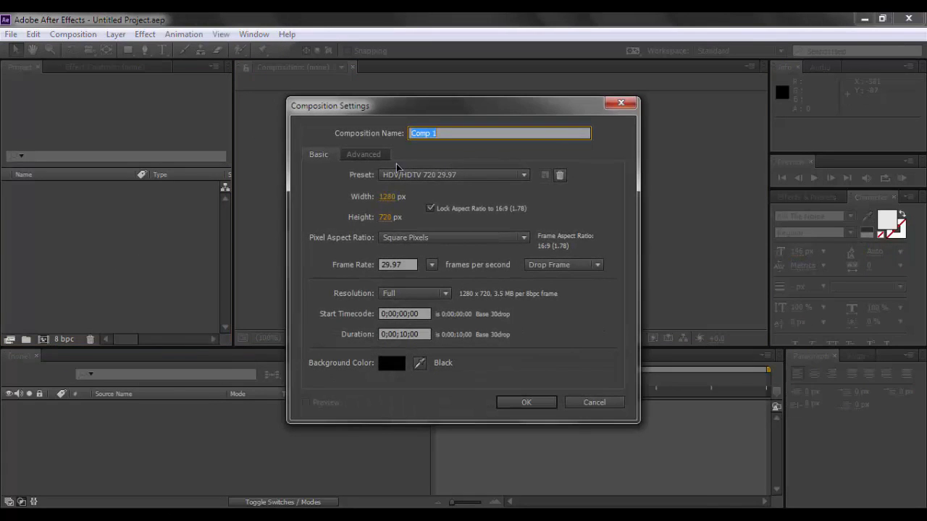
pyautogui.write('Element 3D Intro')
pyautogui.click(404, 333)
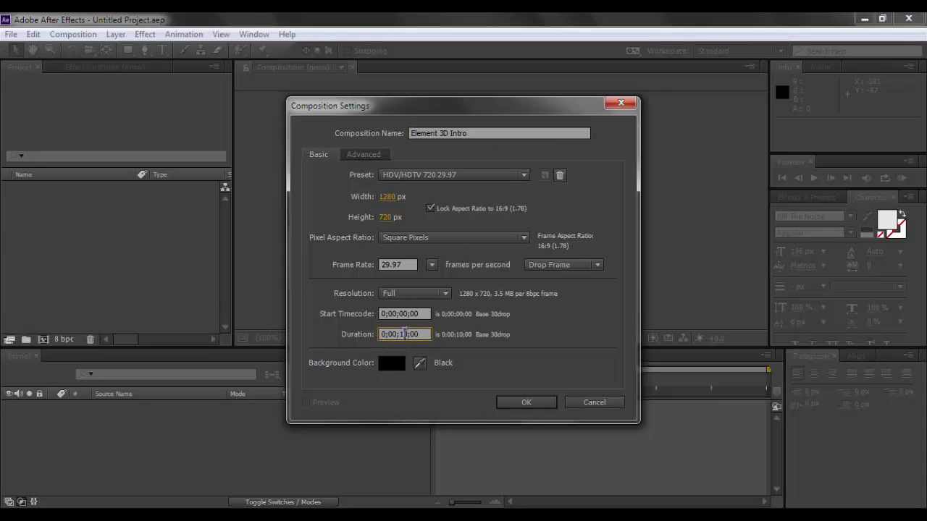
pyautogui.click(420, 199)
pyautogui.click(526, 403)
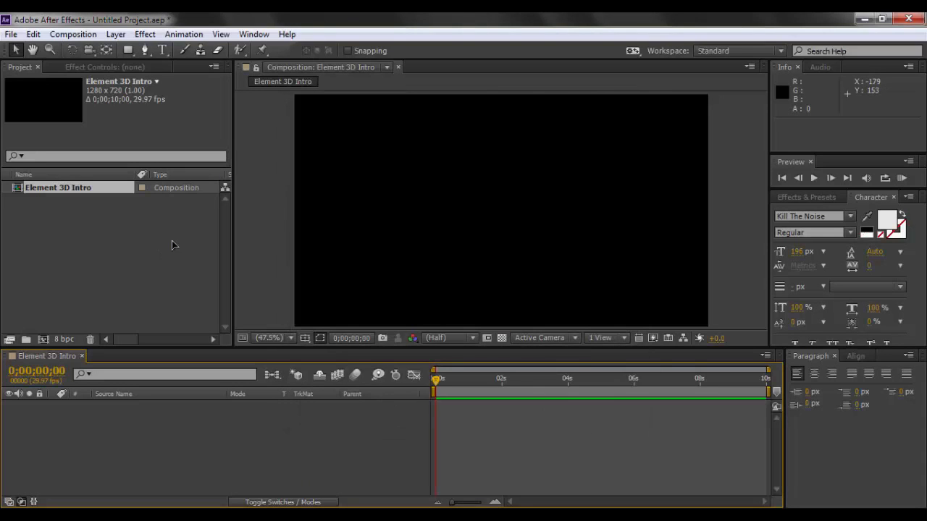
# Add a black, comp-sized 1280×720 solid layer named Element
pyautogui.rightClick(167, 432)
pyautogui.moveTo(196, 284)
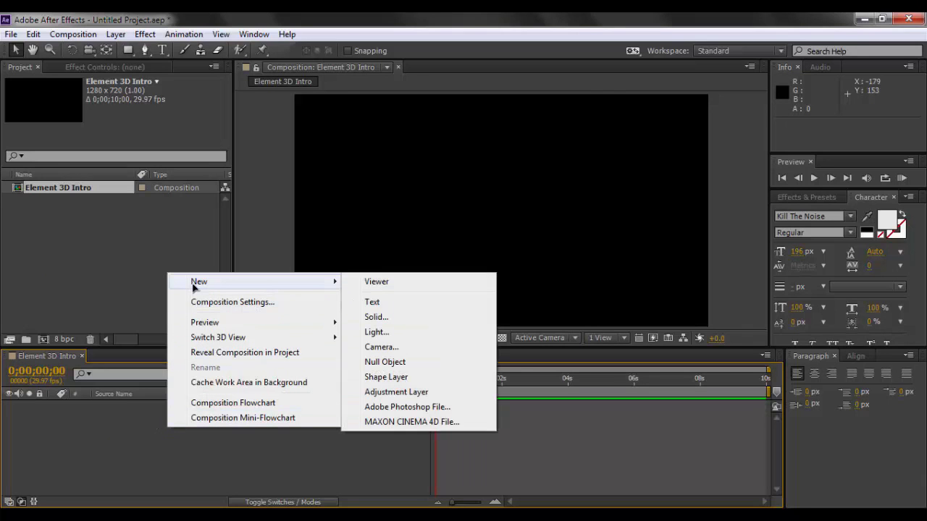
pyautogui.click(424, 319)
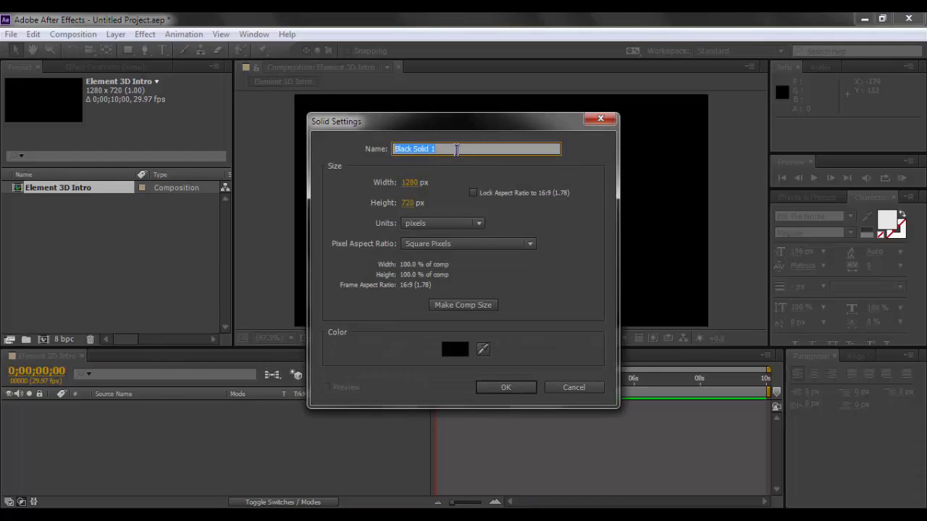
pyautogui.press('BackSpace')
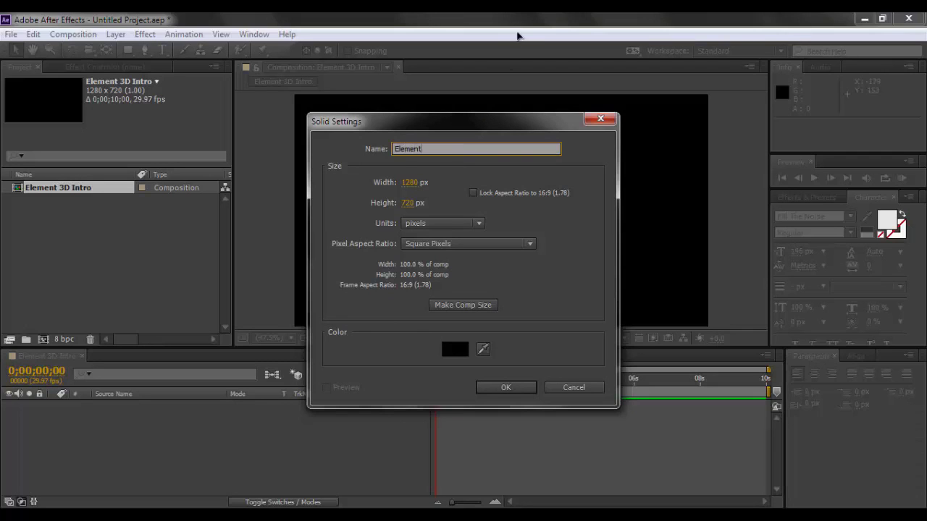
pyautogui.click(474, 309)
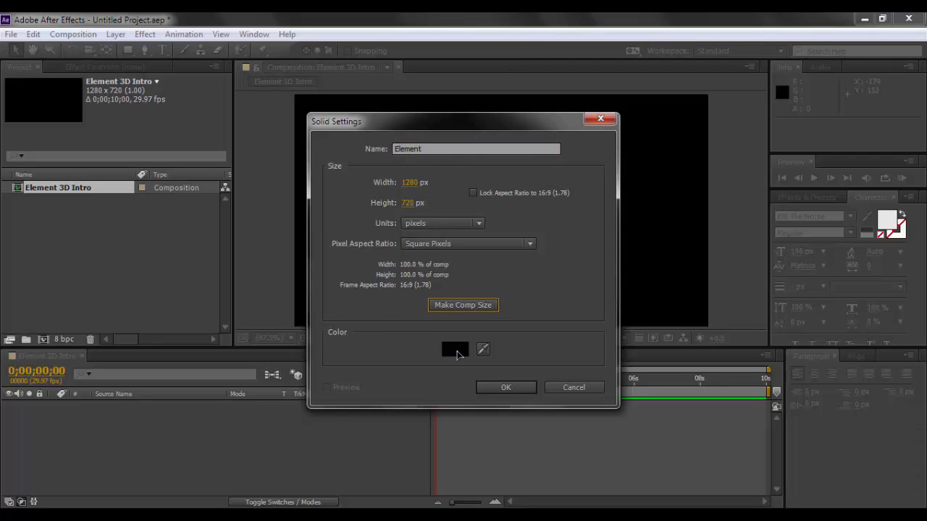
pyautogui.click(462, 350)
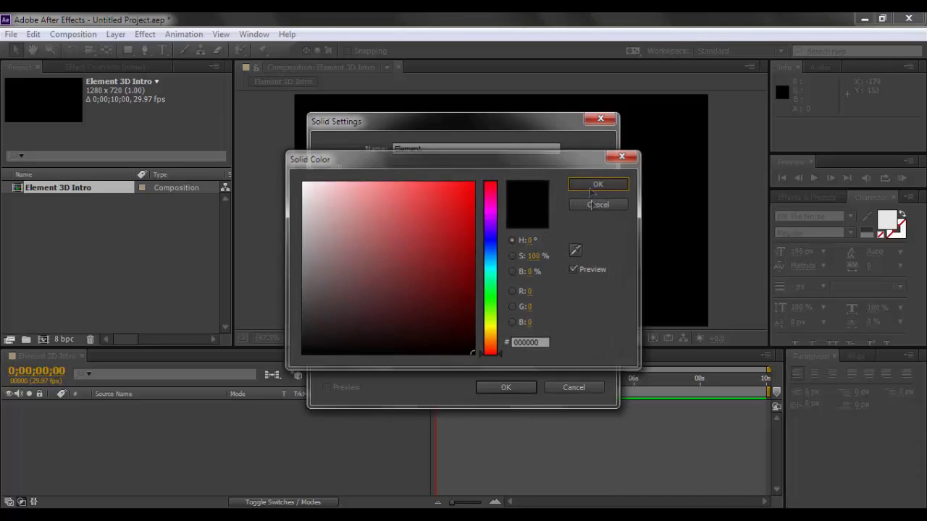
pyautogui.click(581, 184)
pyautogui.click(505, 389)
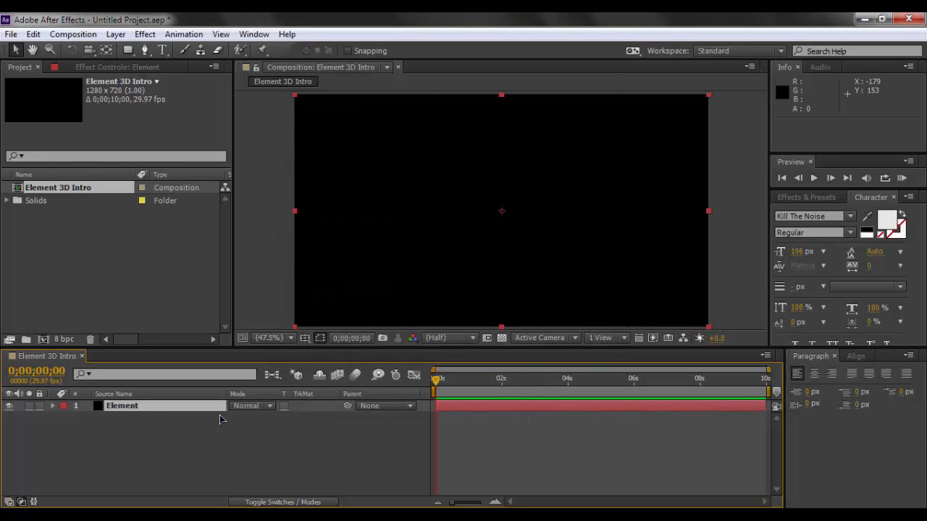
# Add a camera layer named Camera, accepting the 2D-layers warning
pyautogui.rightClick(218, 462)
pyautogui.moveTo(249, 312)
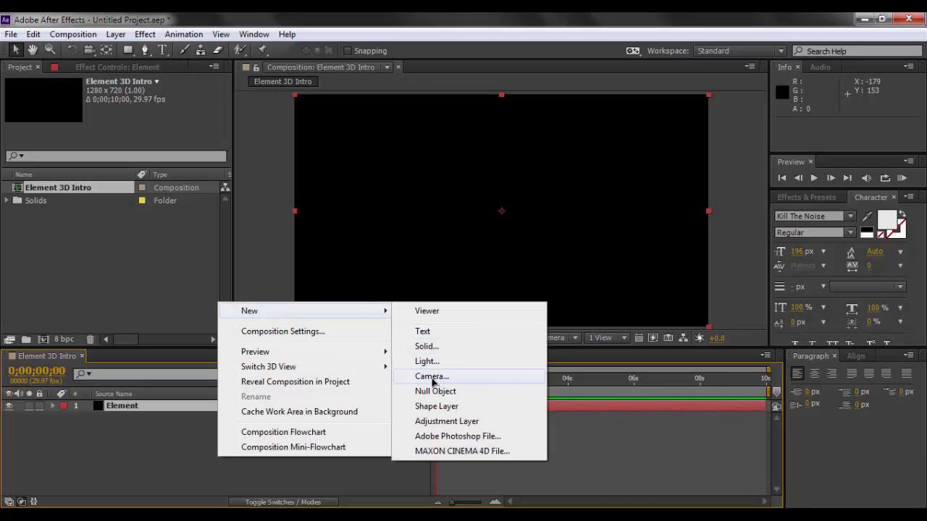
pyautogui.click(432, 377)
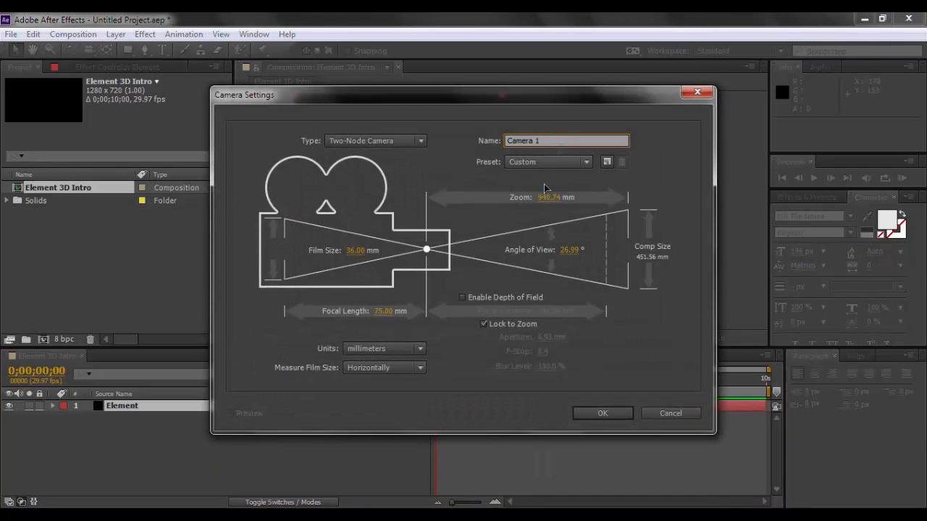
pyautogui.press('BackSpace')
pyautogui.press('BackSpace')
pyautogui.click(595, 412)
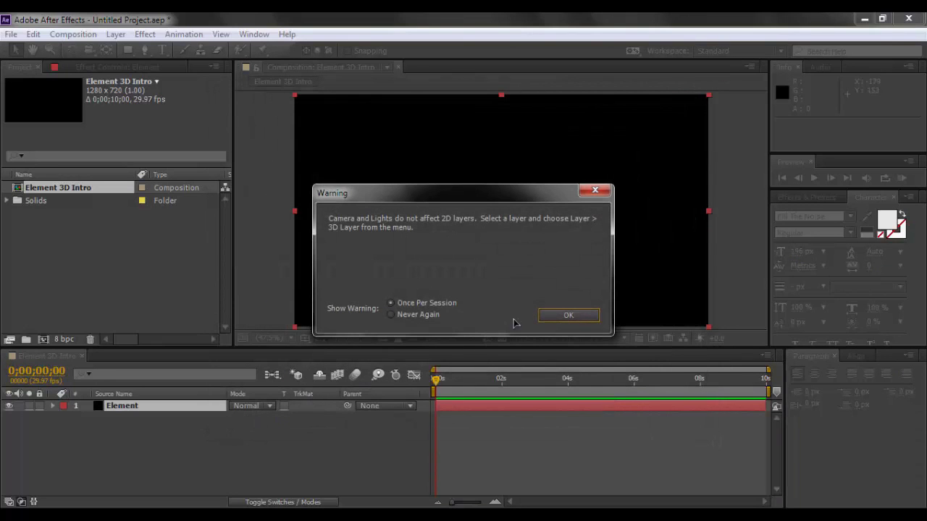
pyautogui.click(579, 316)
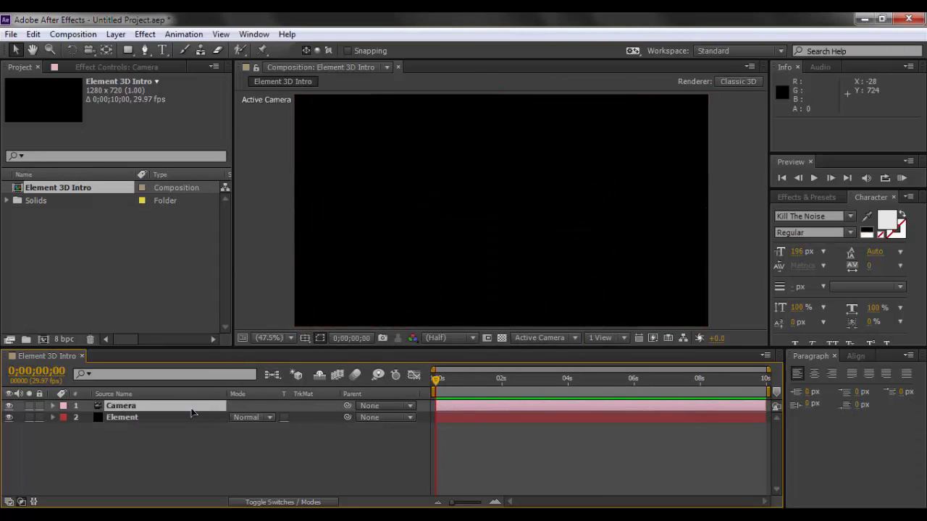
pyautogui.rightClick(164, 451)
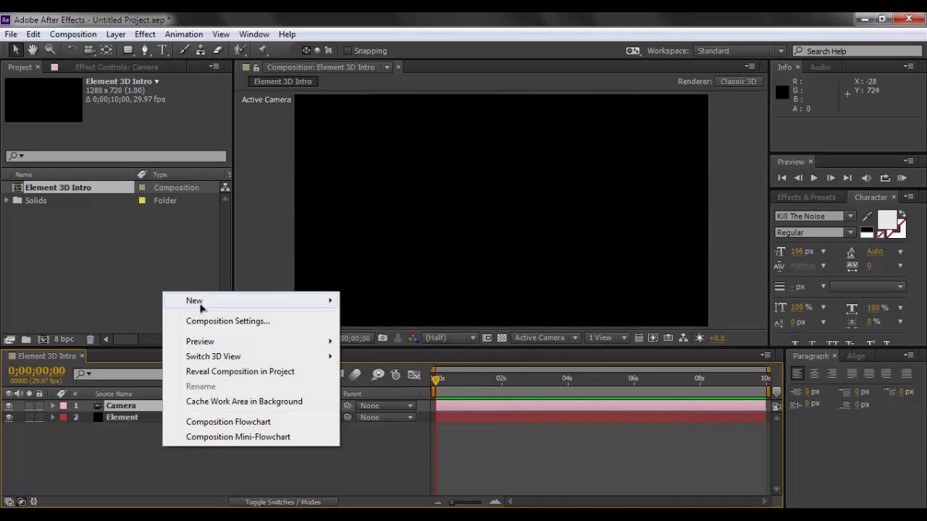
pyautogui.moveTo(201, 300)
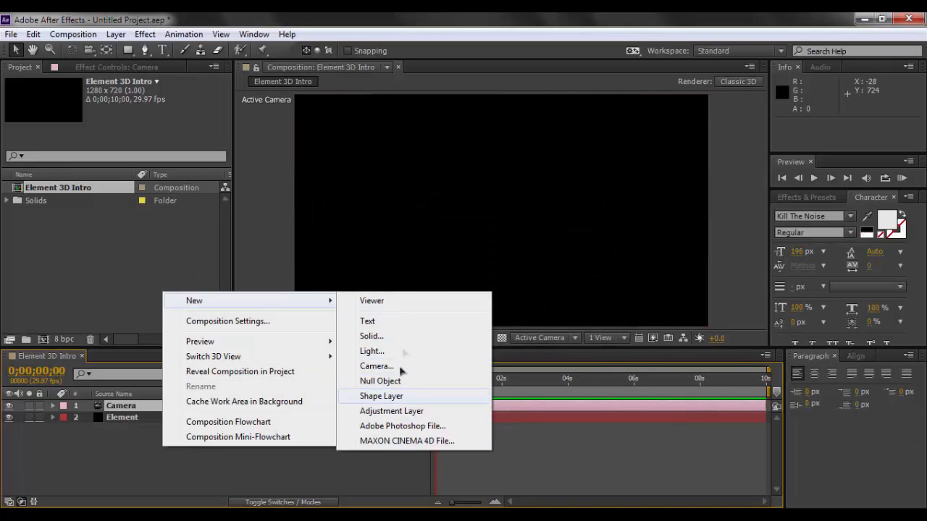
# Add a text layer reading ELEMENT
pyautogui.click(387, 321)
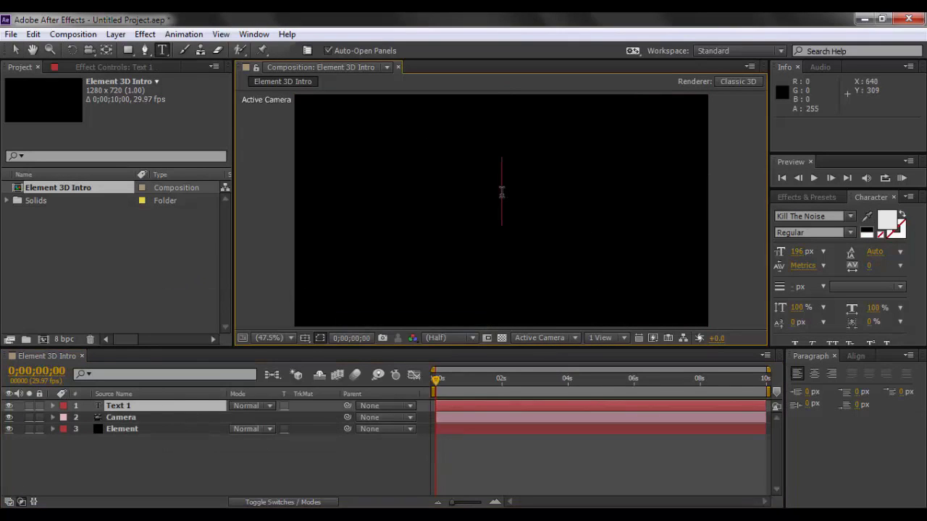
pyautogui.write('e')
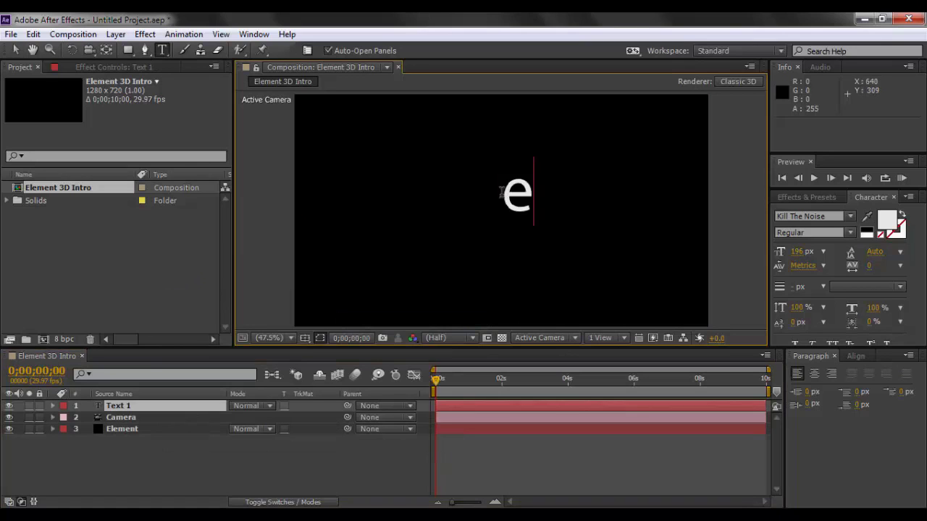
pyautogui.press('BackSpace')
pyautogui.write('E')
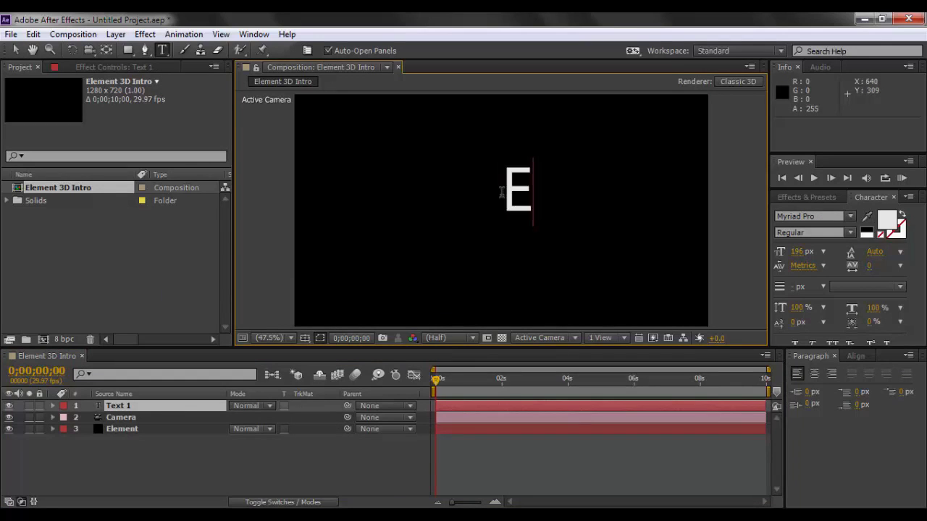
pyautogui.write('LEMENT')
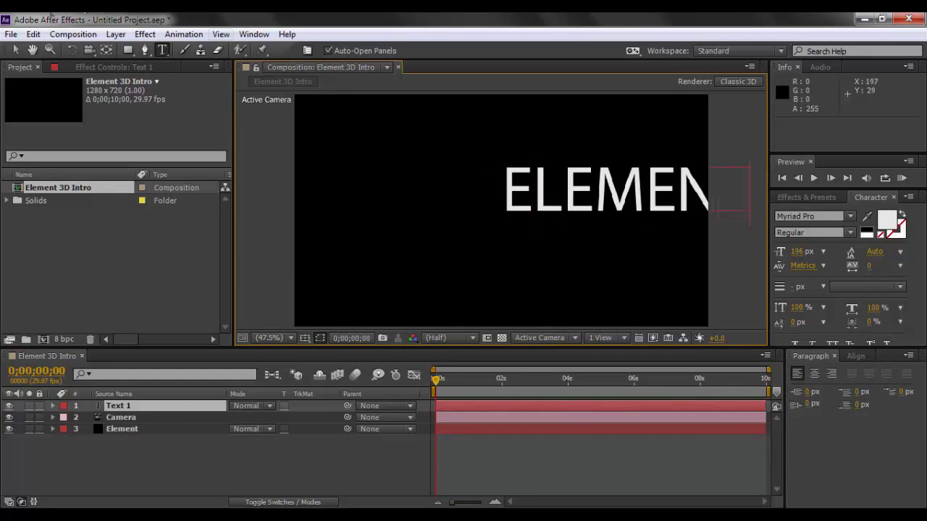
pyautogui.click(14, 50)
# Move the ELEMENT text to the centre of the frame
pyautogui.moveTo(507, 212)
pyautogui.mouseDown()
pyautogui.moveTo(451, 219)
pyautogui.moveTo(548, 234)
pyautogui.moveTo(511, 227)
pyautogui.mouseUp()
pyautogui.hotkey('ctrl', 'z')
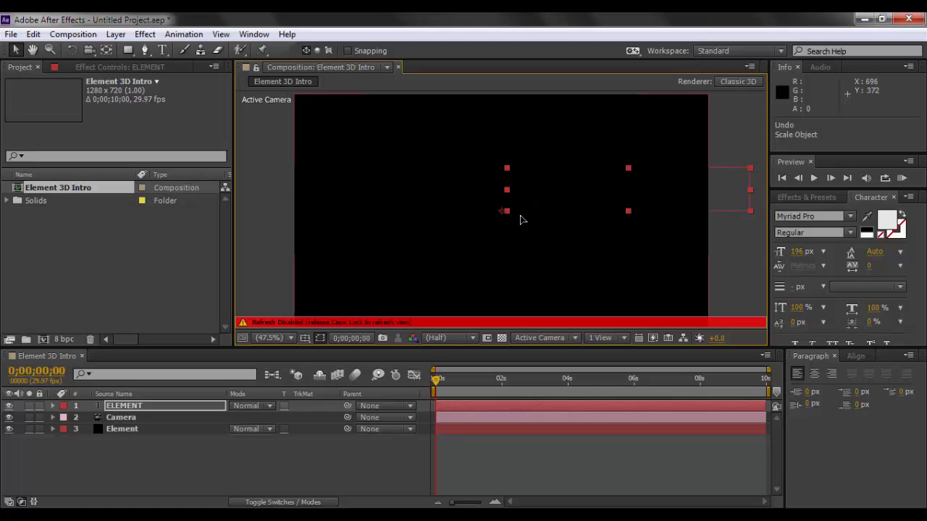
pyautogui.press('capslock')
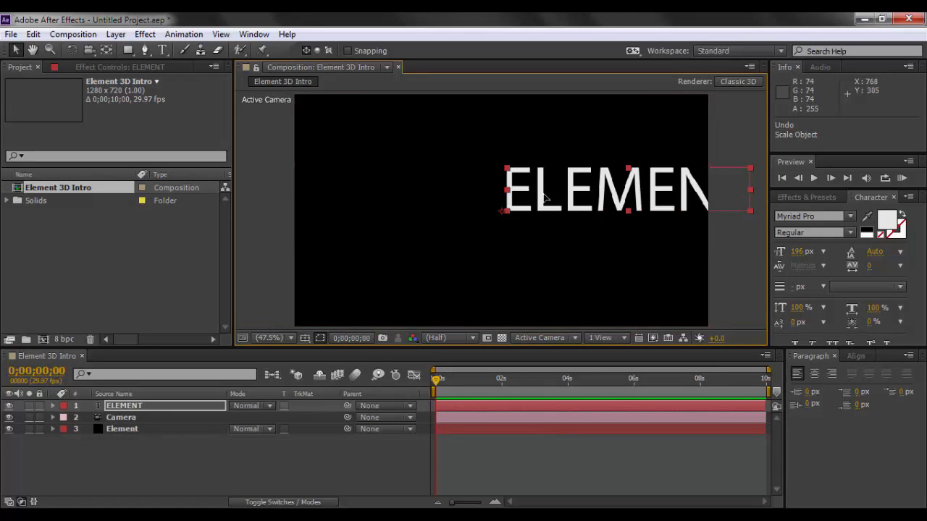
pyautogui.moveTo(519, 221); pyautogui.dragTo(432, 216)
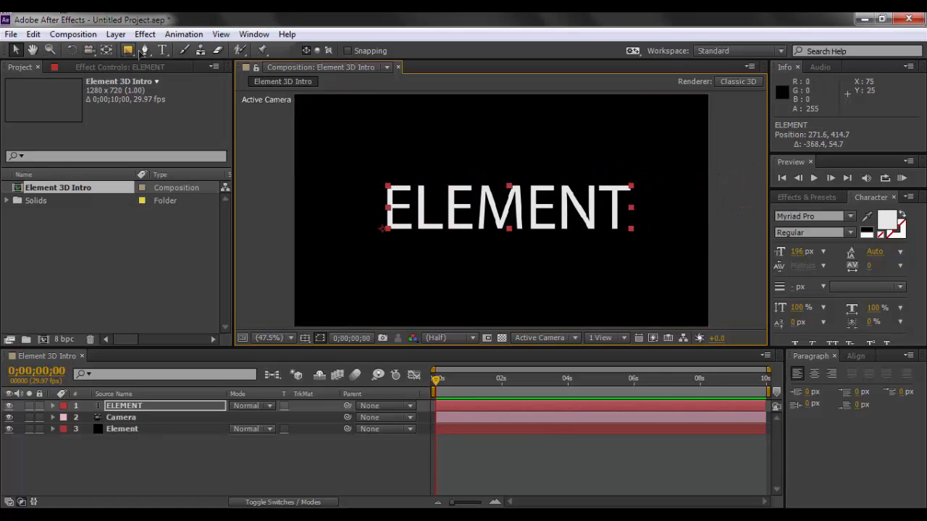
pyautogui.click(162, 50)
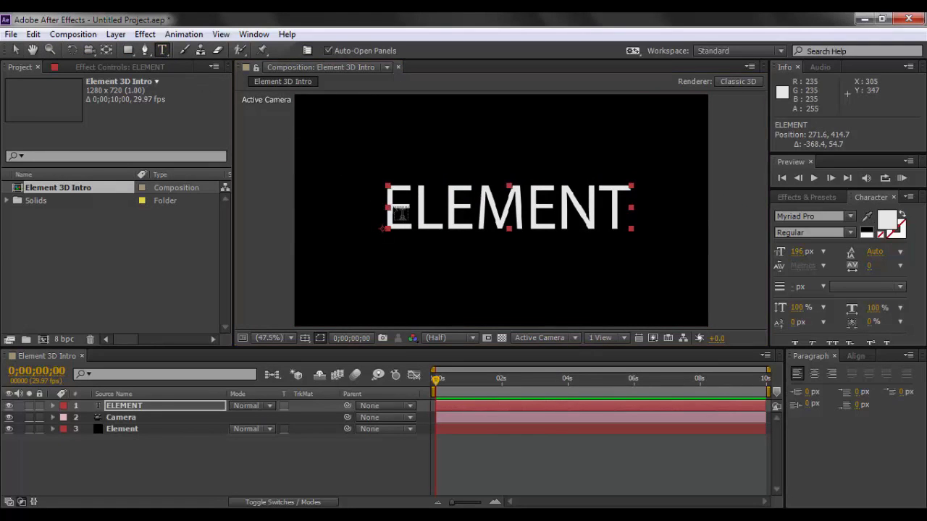
# Change the ELEMENT text font to Kill The Noise Regular and show Effects & Presets
pyautogui.moveTo(382, 212); pyautogui.dragTo(694, 231)
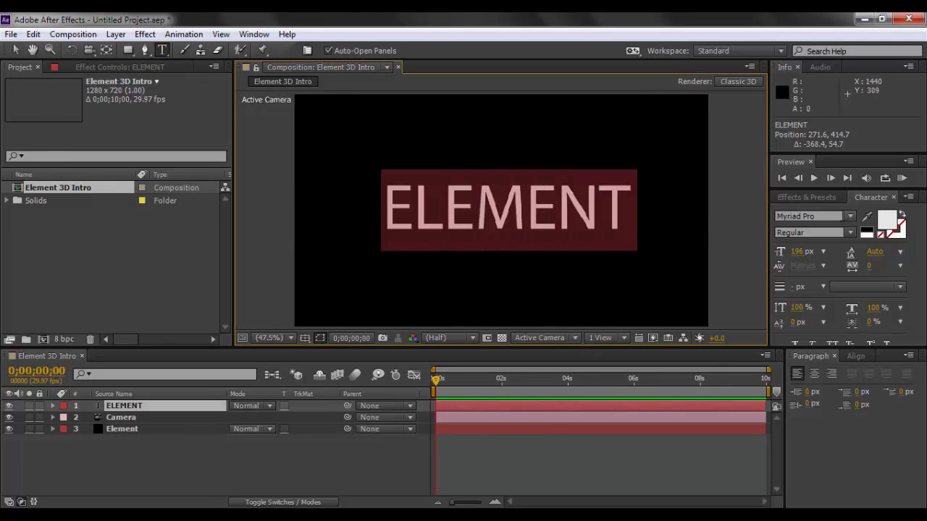
pyautogui.click(800, 216)
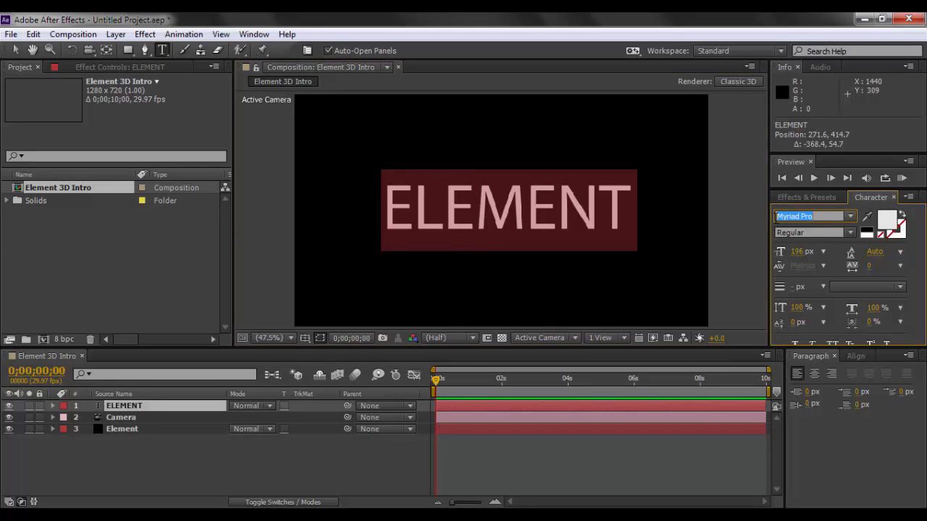
pyautogui.write('[K] The Noise')
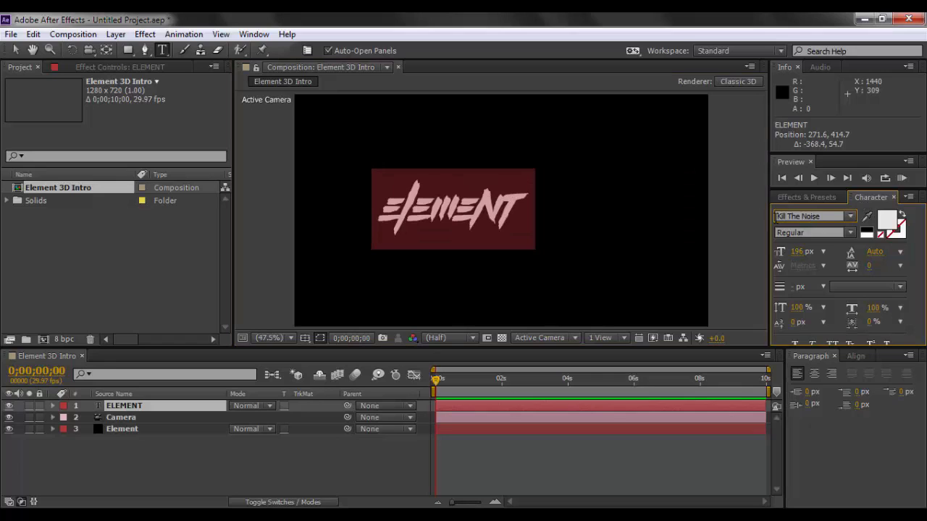
pyautogui.press('Return')
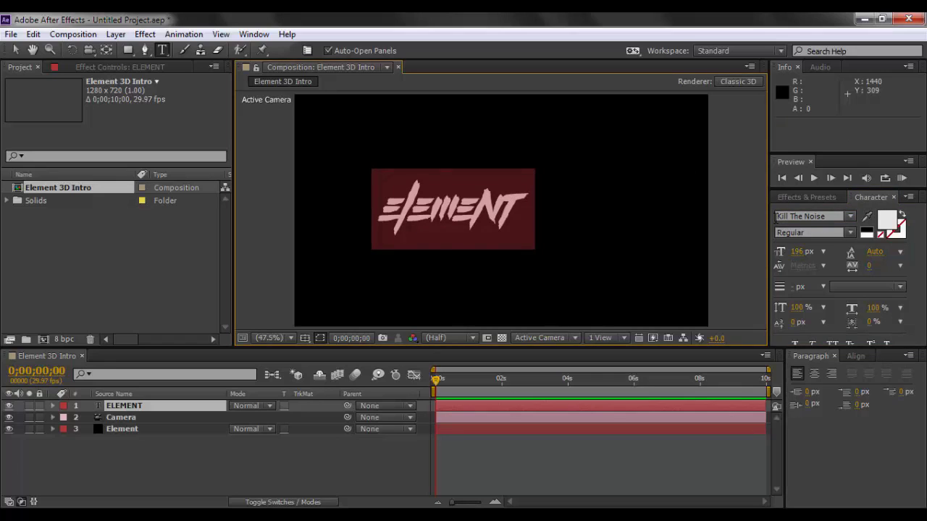
pyautogui.click(546, 211)
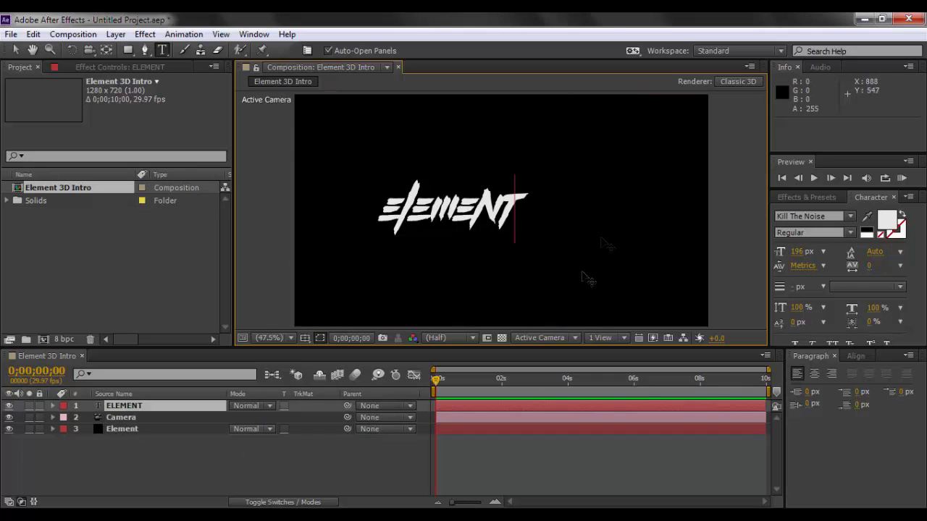
pyautogui.click(232, 469)
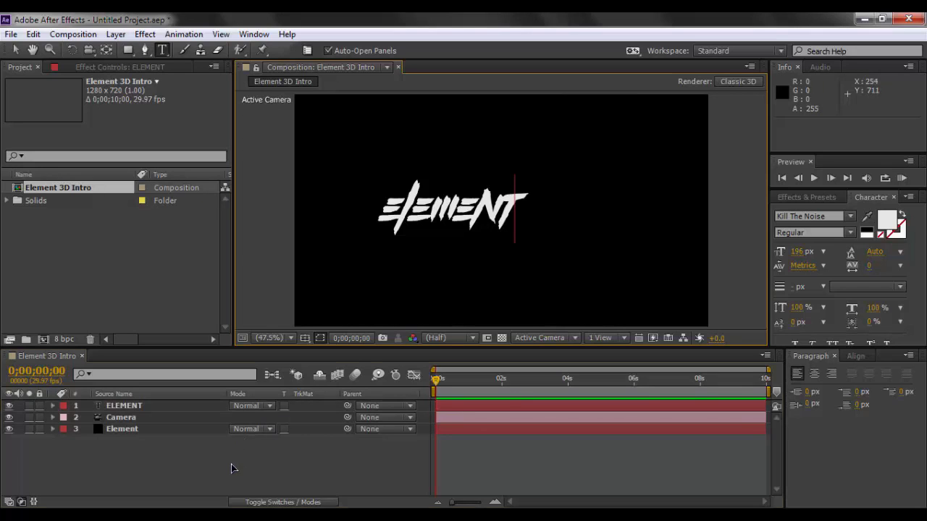
pyautogui.click(823, 198)
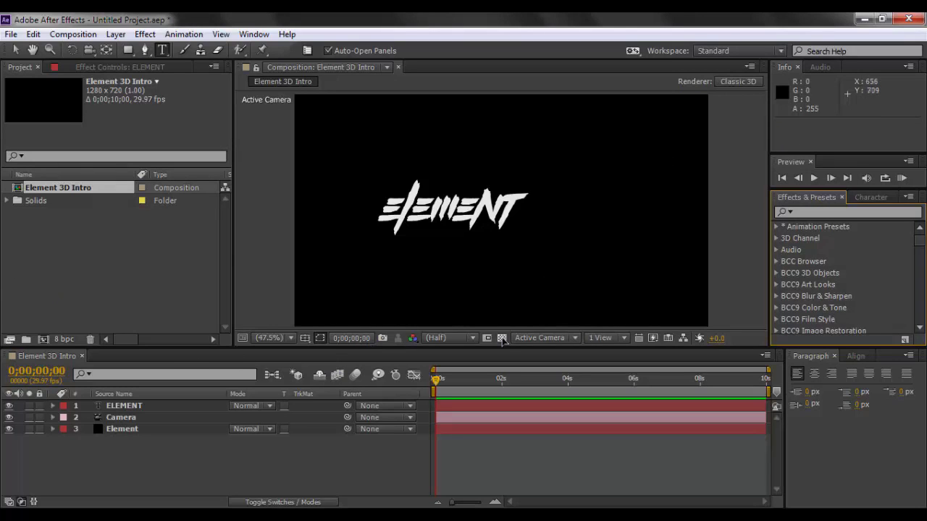
# Hide the ELEMENT text layer and show the Element solid's Effect Controls
pyautogui.click(138, 406)
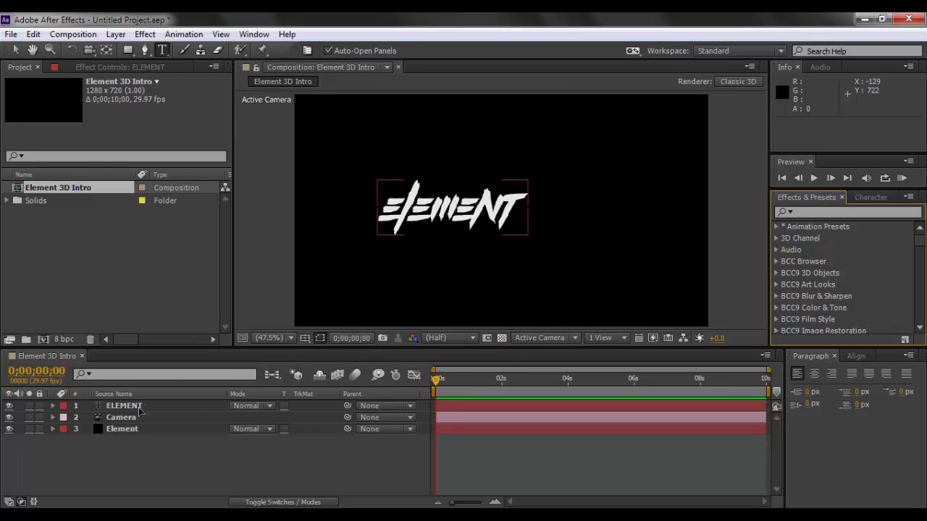
pyautogui.click(9, 406)
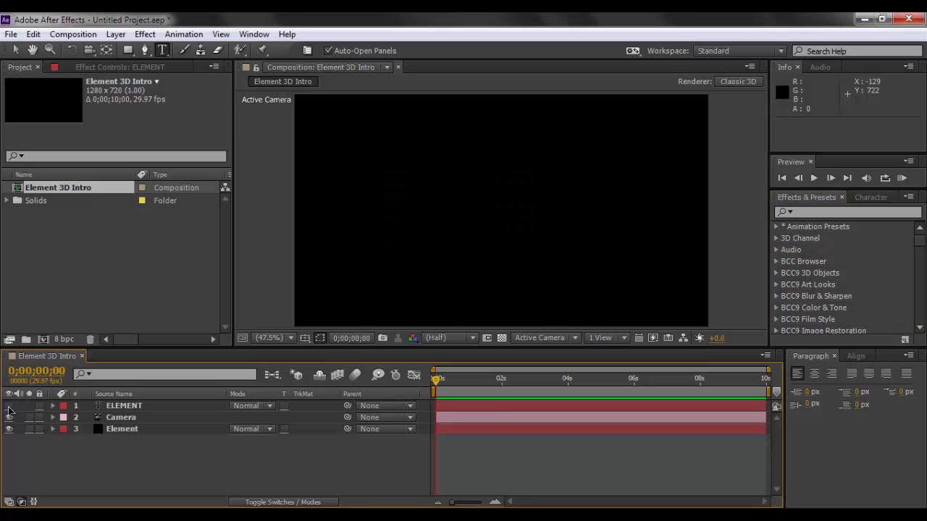
pyautogui.click(139, 433)
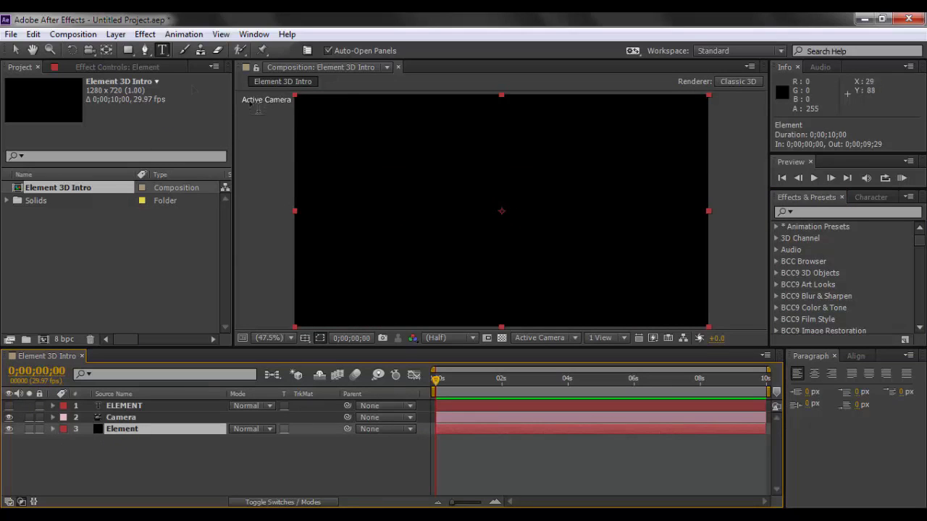
pyautogui.click(108, 67)
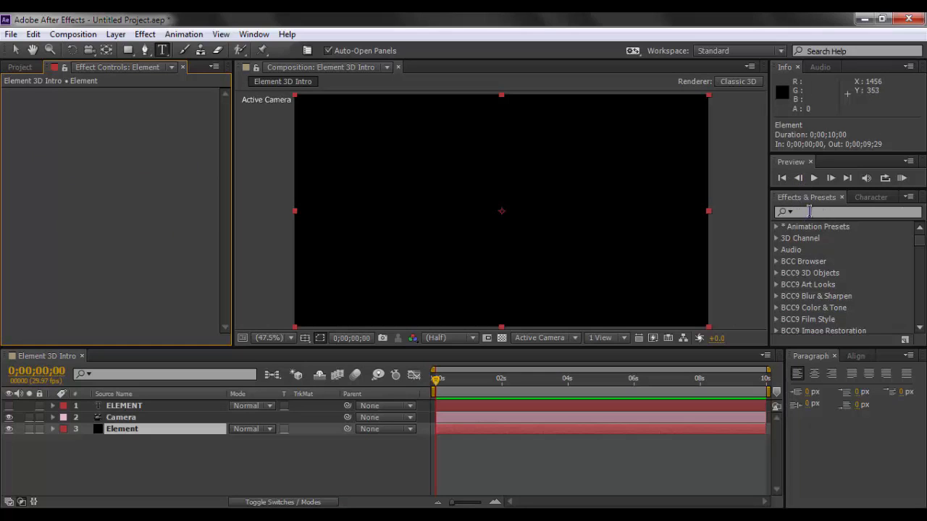
# Search 'element' and apply the Element effect to the Element solid, closing Scene Setup unsaved
pyautogui.click(809, 211)
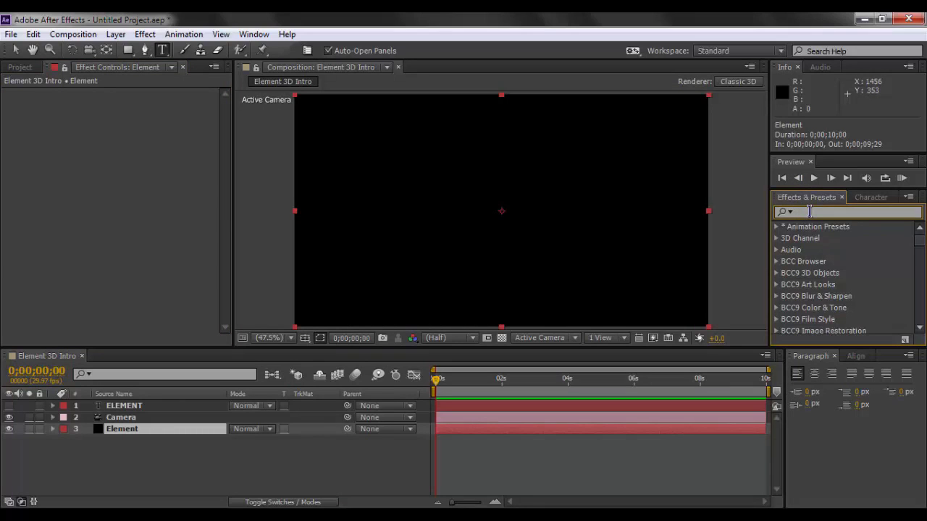
pyautogui.write('element')
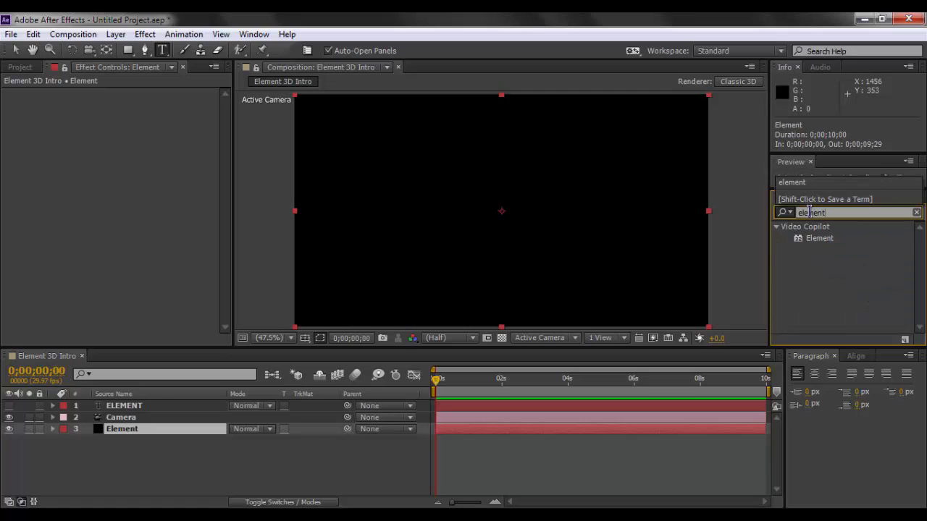
pyautogui.moveTo(808, 245); pyautogui.dragTo(391, 250)
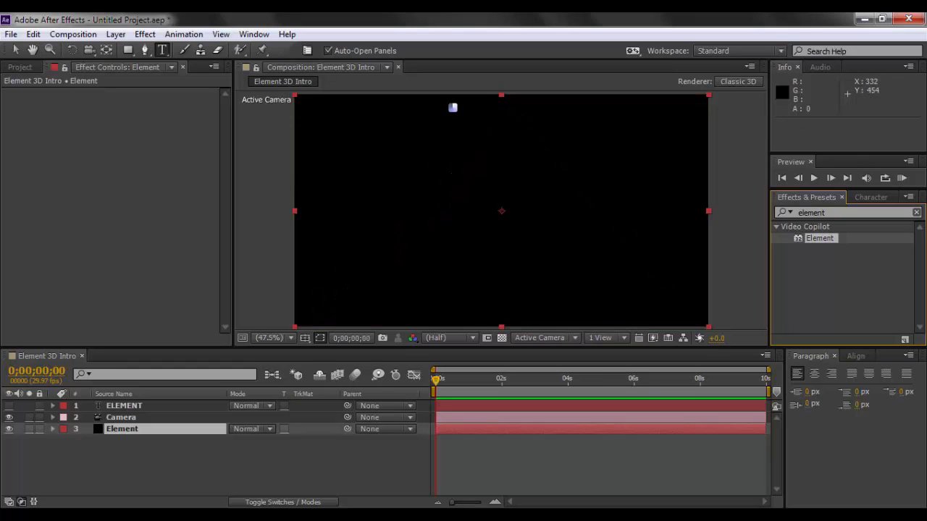
pyautogui.press('v')
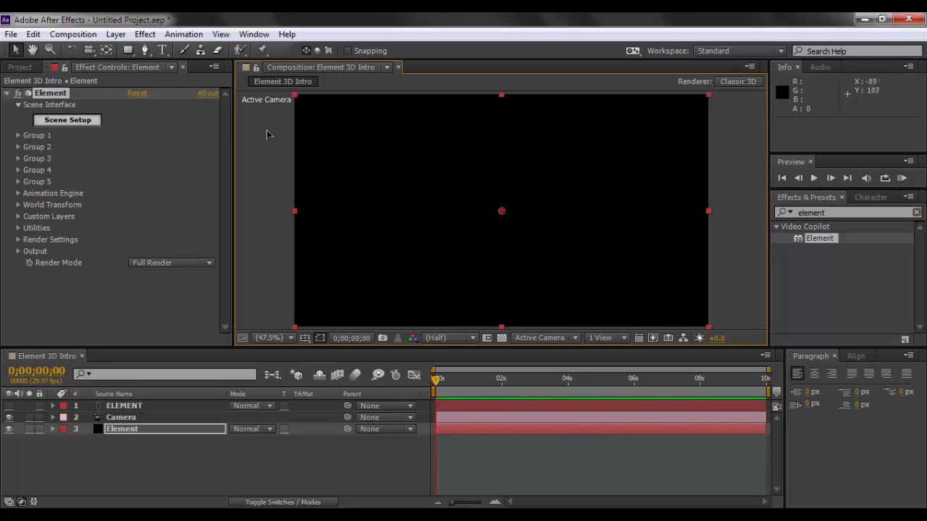
pyautogui.click(92, 119)
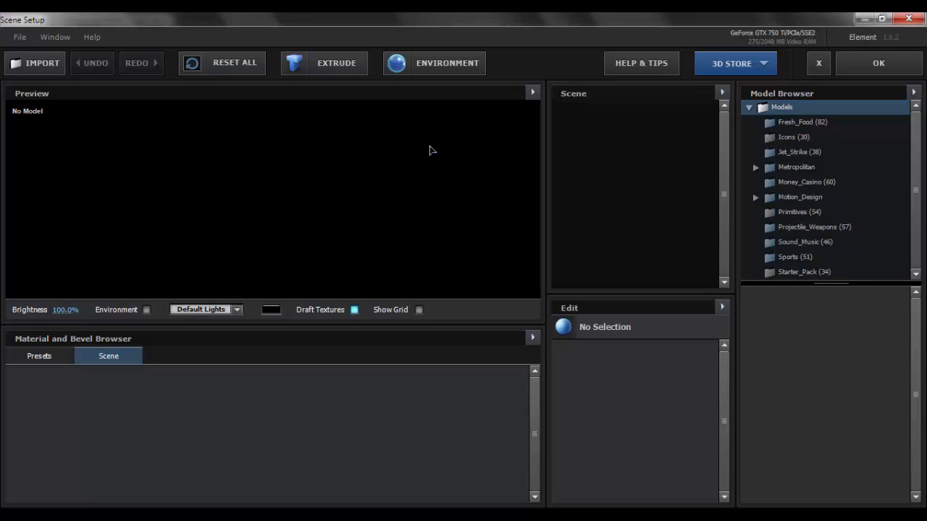
pyautogui.click(818, 63)
pyautogui.click(413, 291)
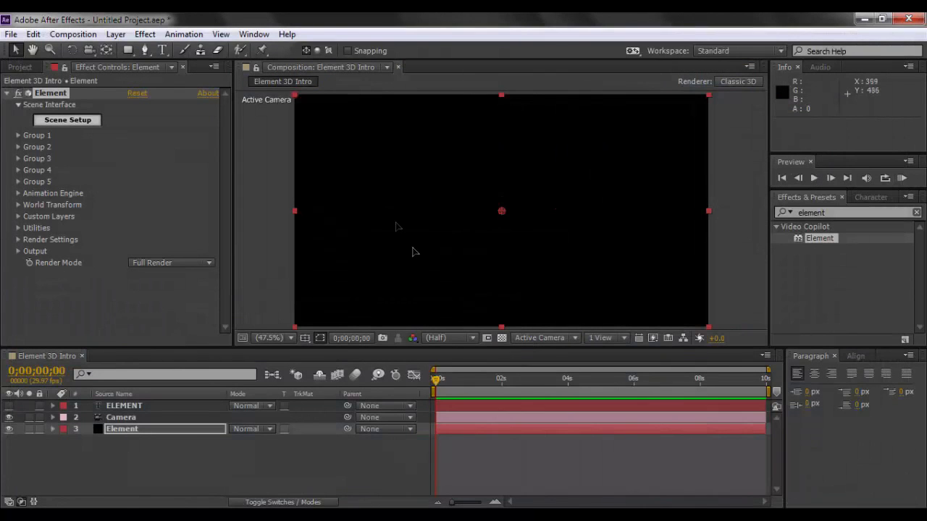
# Set Path Layer 1 under Custom Text and Masks to the 1. ELEMENT layer
pyautogui.click(19, 216)
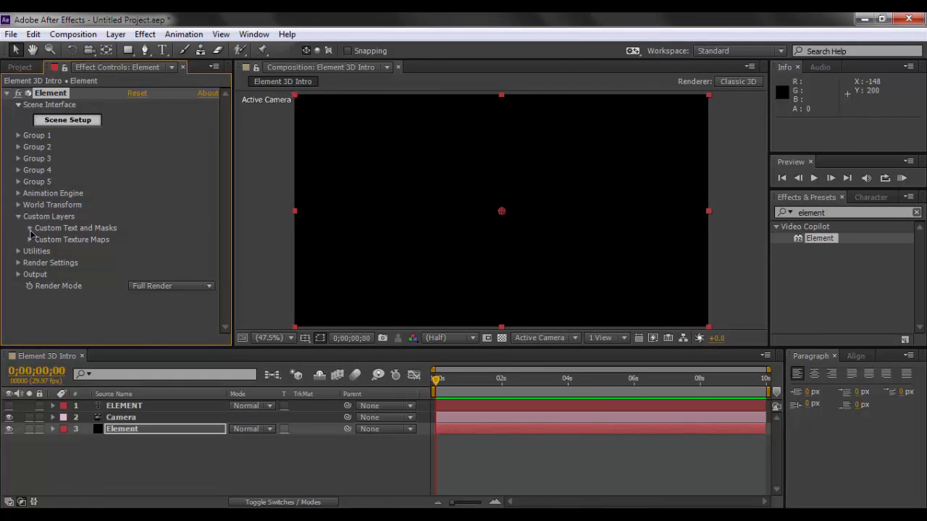
pyautogui.click(29, 228)
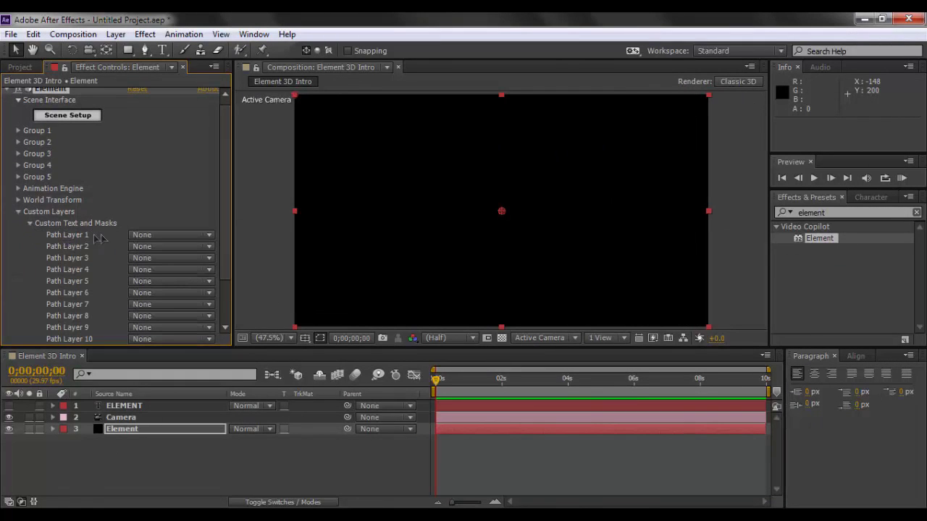
pyautogui.click(139, 237)
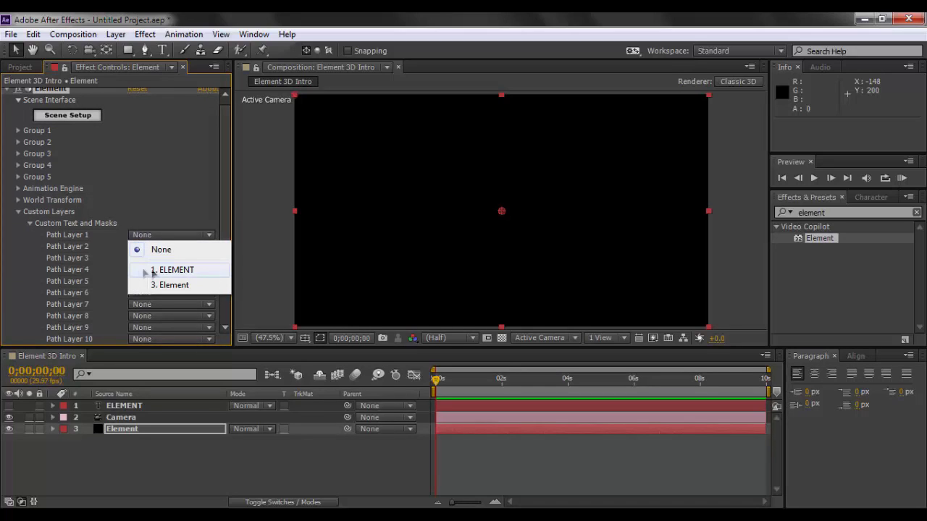
pyautogui.click(195, 271)
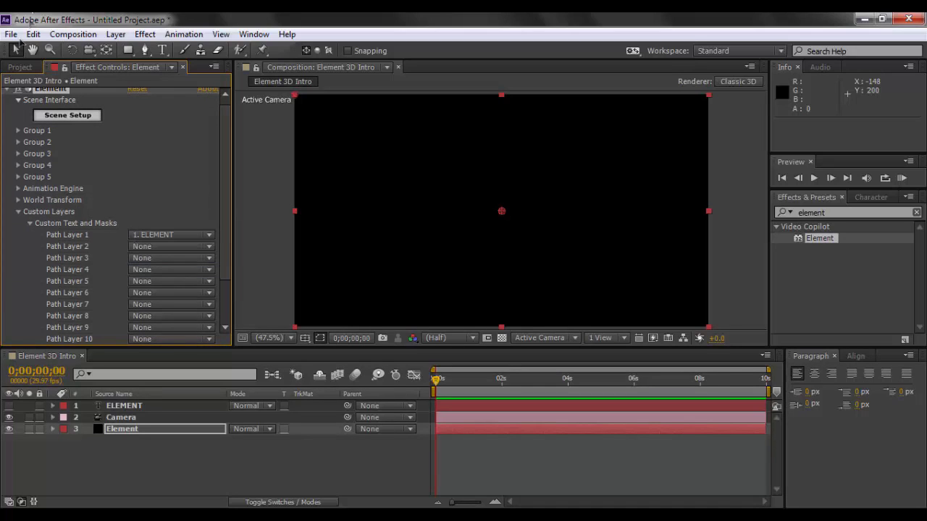
pyautogui.click(29, 224)
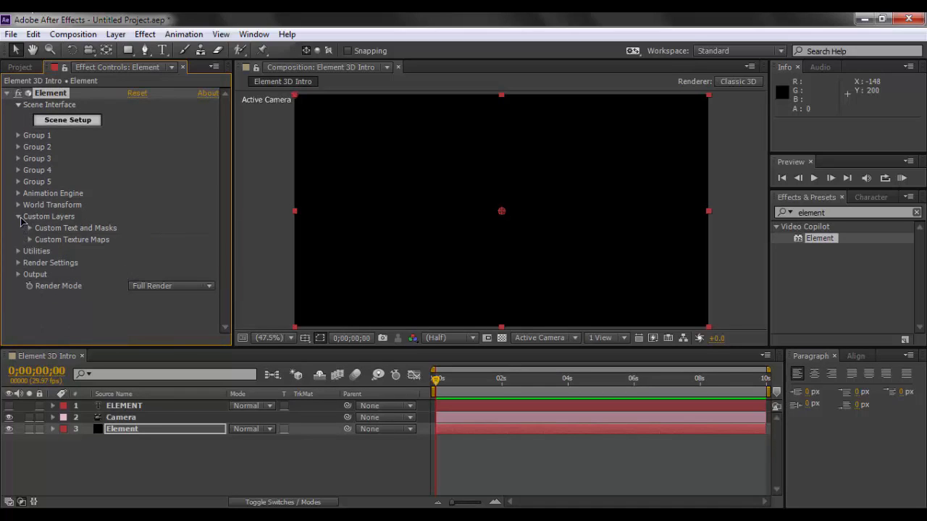
pyautogui.click(19, 217)
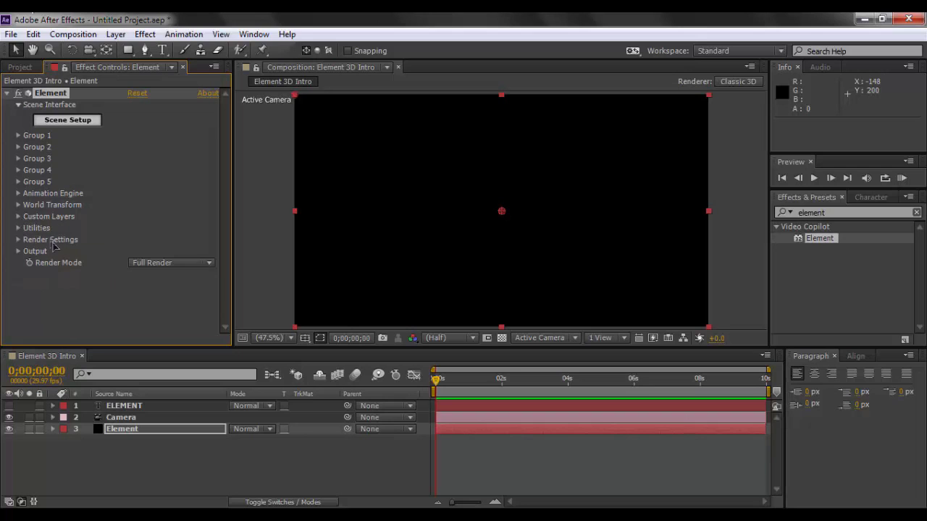
pyautogui.click(83, 121)
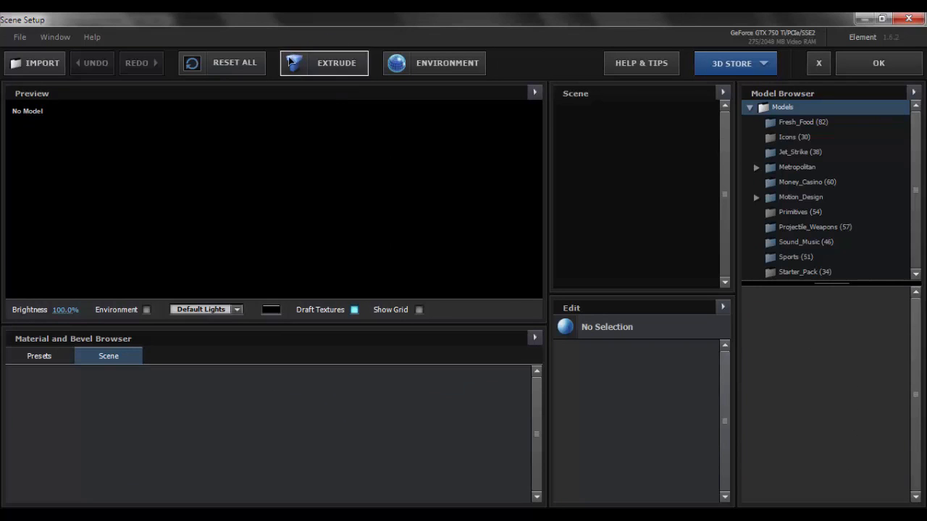
# Extrude the ELEMENT text into a 3D model with Bevel Copies set to 2
pyautogui.click(336, 63)
pyautogui.moveTo(426, 173); pyautogui.dragTo(384, 239)
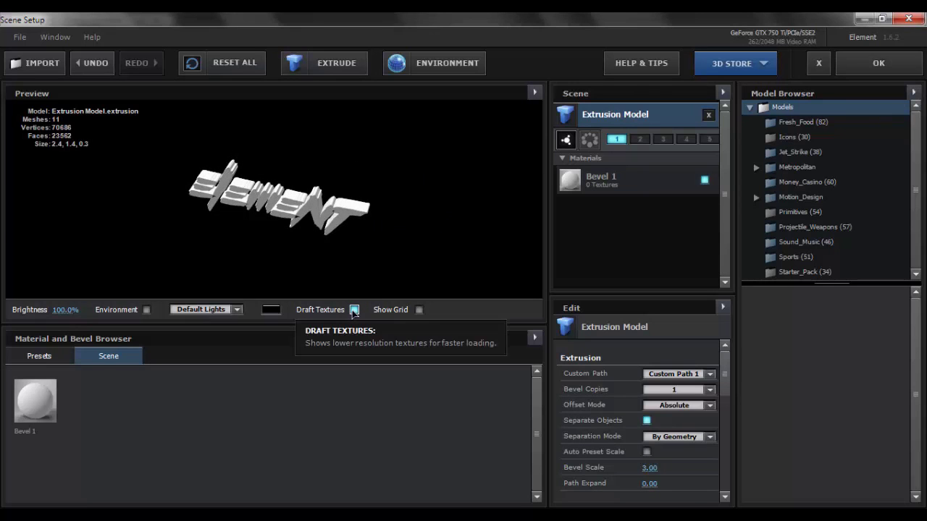
pyautogui.moveTo(342, 252); pyautogui.dragTo(356, 174)
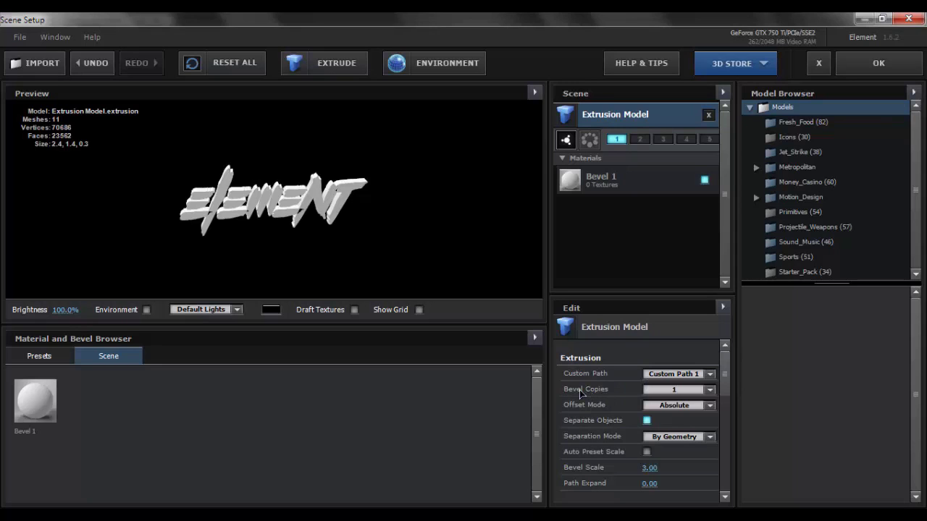
pyautogui.click(670, 390)
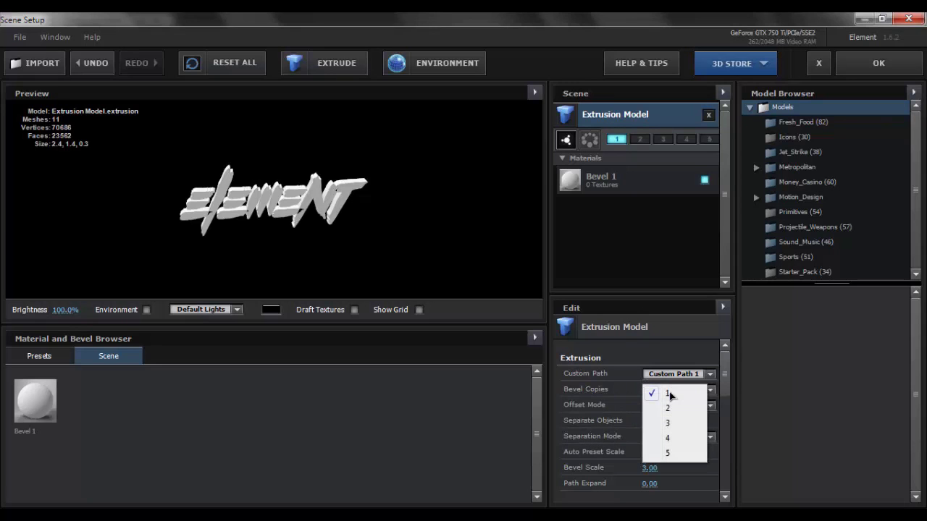
pyautogui.click(667, 408)
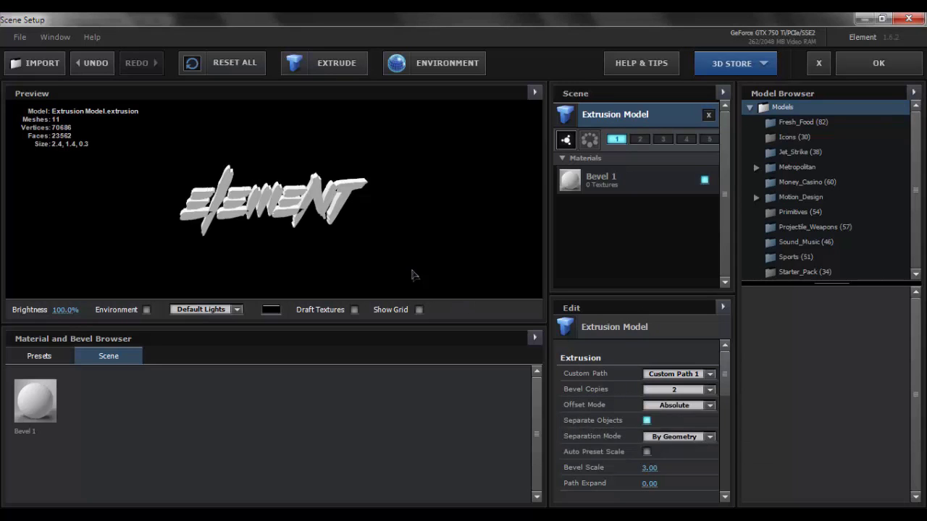
pyautogui.click(39, 356)
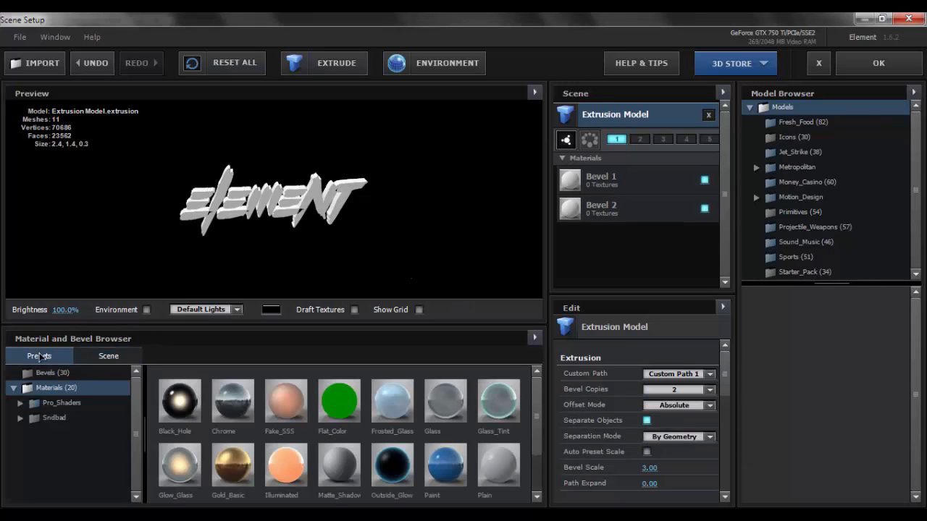
# From Pro_Shaders > Metal, apply black_steel to Bevel 1 and brushed_metal_dirty to Bevel 2
pyautogui.click(62, 403)
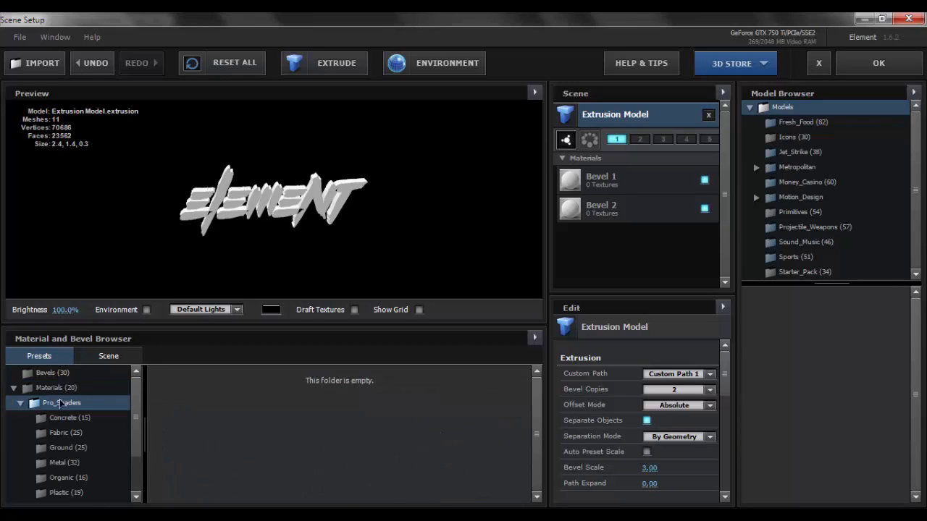
pyautogui.click(65, 462)
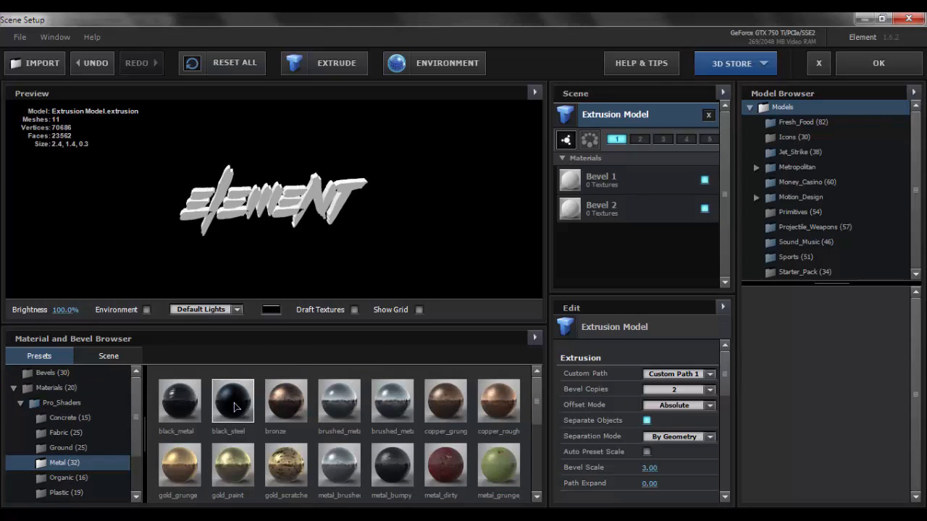
pyautogui.moveTo(234, 407); pyautogui.dragTo(621, 190)
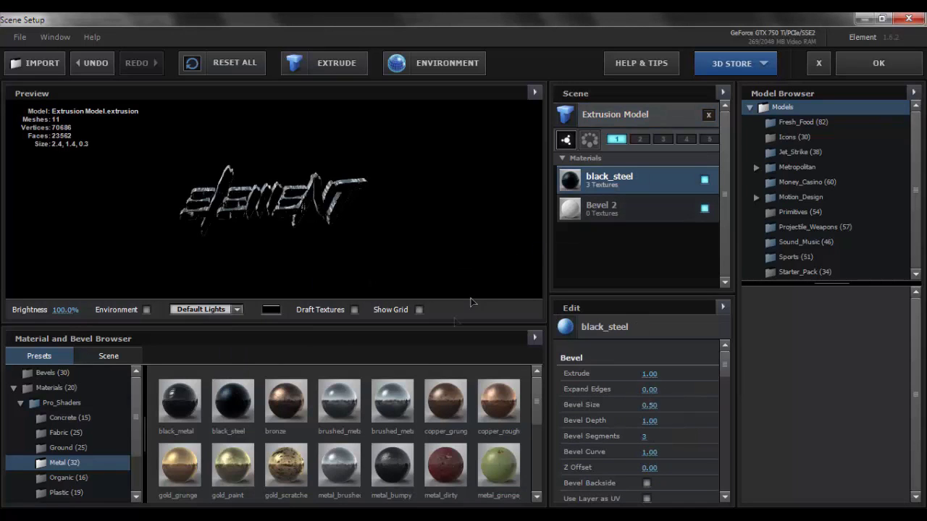
pyautogui.moveTo(402, 404)
pyautogui.mouseDown()
pyautogui.moveTo(554, 232)
pyautogui.moveTo(611, 211)
pyautogui.mouseUp()
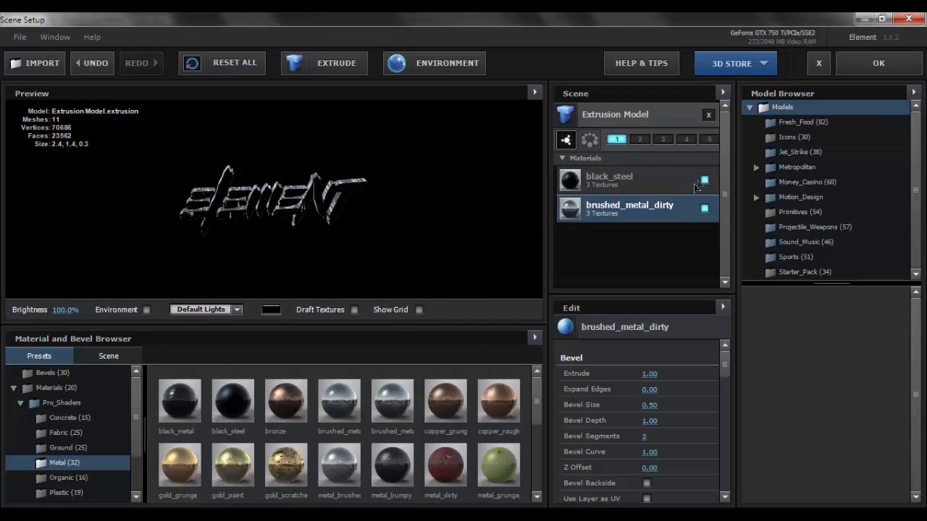
# Orbit the preview to inspect the new metal bevels and select black_steel for editing
pyautogui.moveTo(313, 228); pyautogui.dragTo(409, 186)
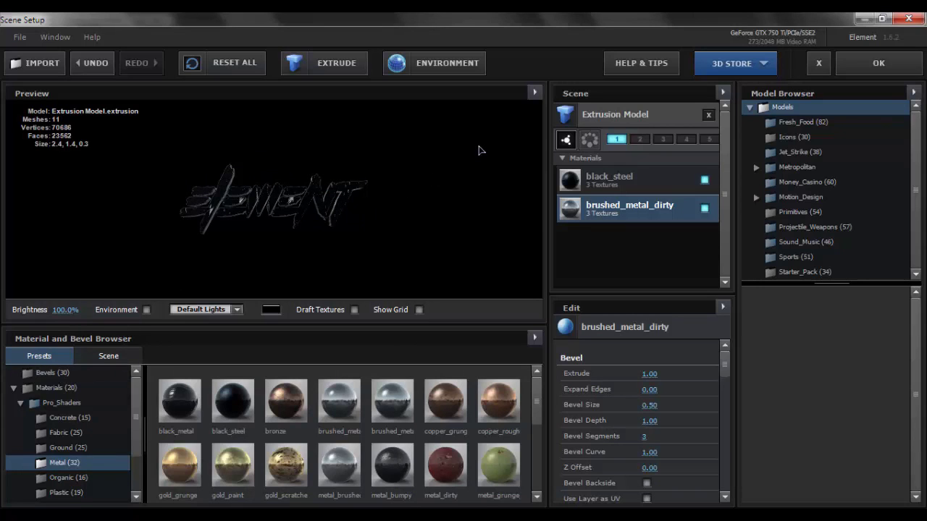
pyautogui.moveTo(472, 170); pyautogui.dragTo(375, 202)
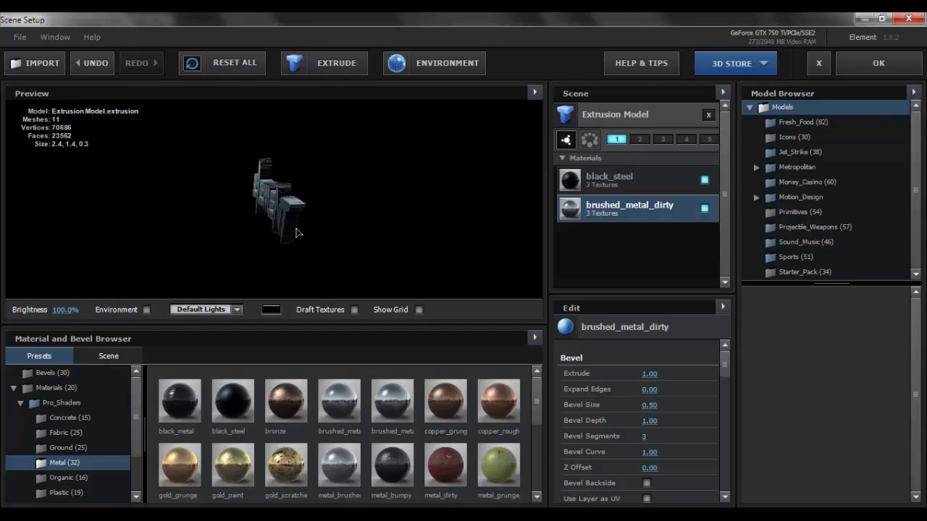
pyautogui.click(638, 181)
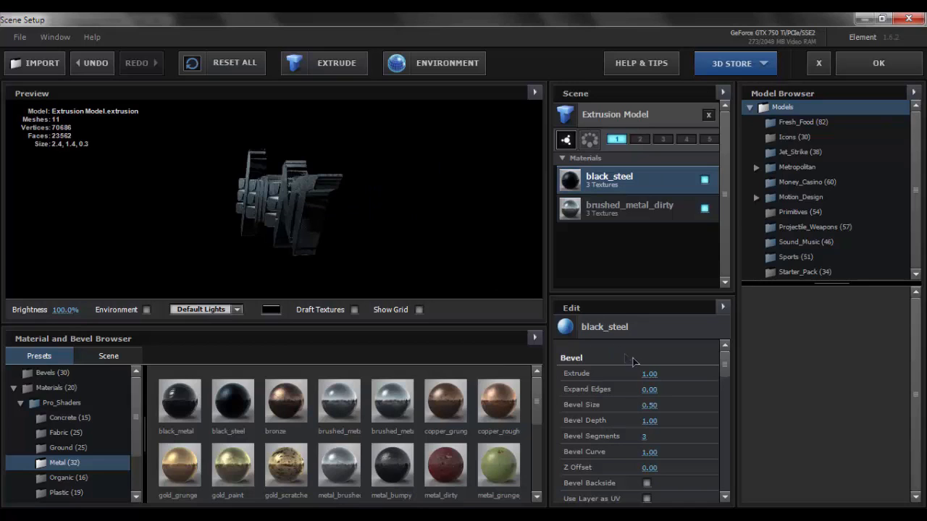
# Give black_steel Extrude 2.88 and Bevel Size 1.10, and enable Bevel Backside
pyautogui.moveTo(649, 373); pyautogui.dragTo(765, 373)
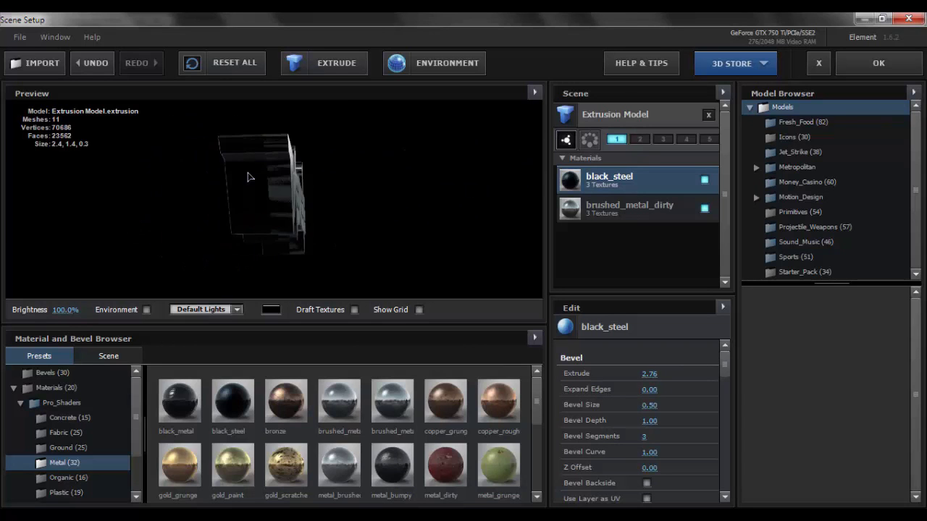
pyautogui.moveTo(650, 372); pyautogui.dragTo(658, 370)
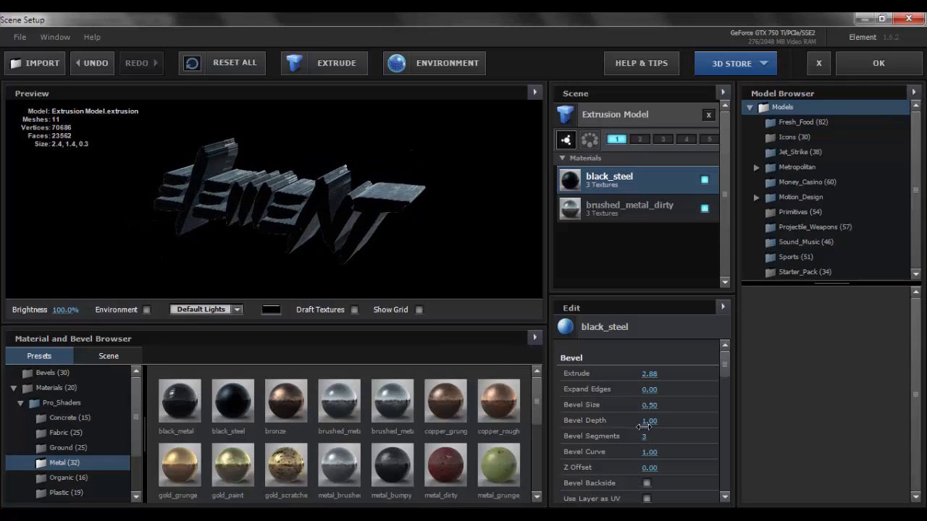
pyautogui.moveTo(657, 410); pyautogui.dragTo(672, 407)
pyautogui.moveTo(518, 247); pyautogui.dragTo(475, 258)
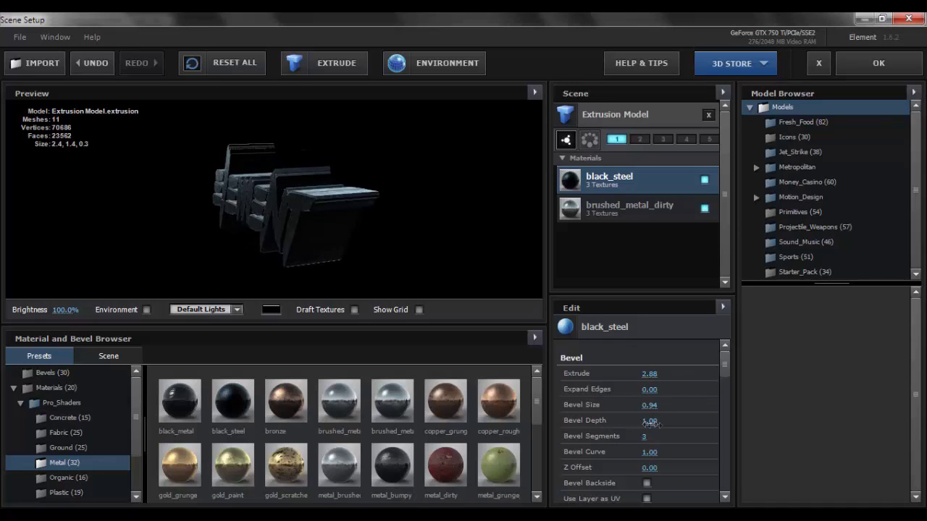
pyautogui.moveTo(655, 406); pyautogui.dragTo(661, 406)
pyautogui.moveTo(381, 217); pyautogui.dragTo(430, 197)
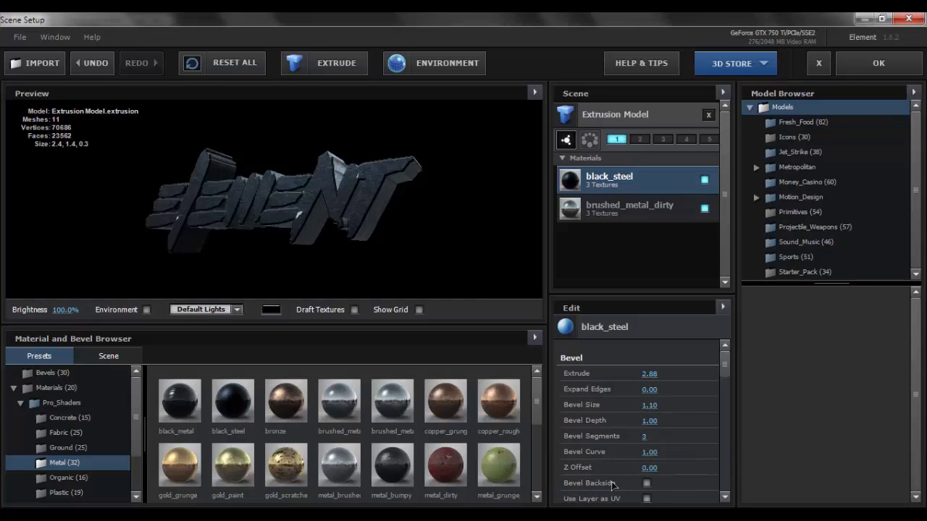
pyautogui.click(647, 484)
pyautogui.moveTo(472, 246)
pyautogui.mouseDown()
pyautogui.moveTo(295, 252)
pyautogui.moveTo(375, 278)
pyautogui.moveTo(440, 275)
pyautogui.moveTo(354, 217)
pyautogui.moveTo(509, 258)
pyautogui.moveTo(402, 185)
pyautogui.moveTo(385, 246)
pyautogui.moveTo(393, 260)
pyautogui.moveTo(459, 276)
pyautogui.mouseUp()
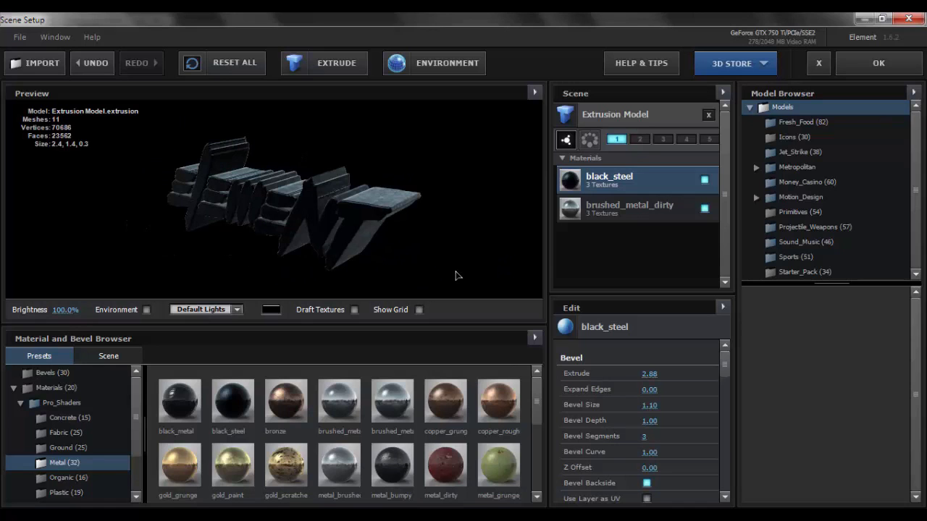
# Select brushed_metal_dirty and enlarge its Bevel Size to 2.08
pyautogui.click(657, 216)
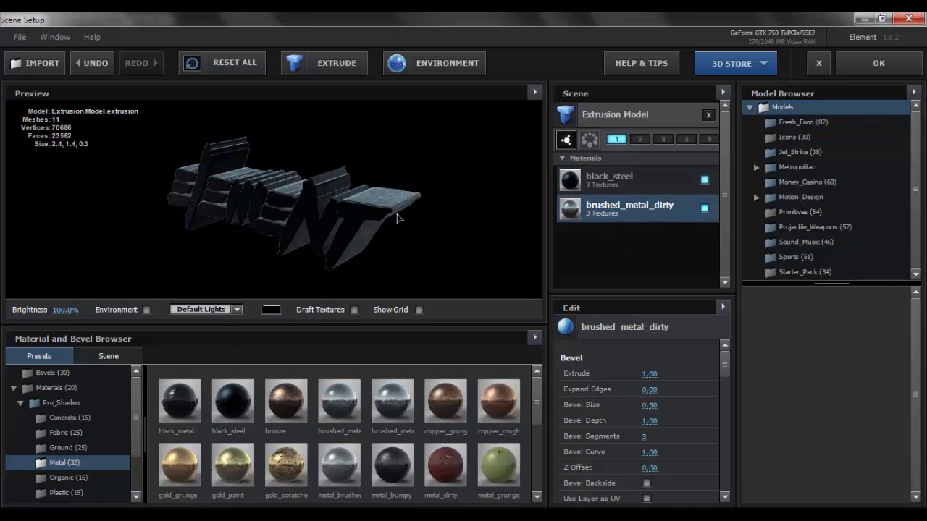
pyautogui.moveTo(368, 240); pyautogui.dragTo(307, 231)
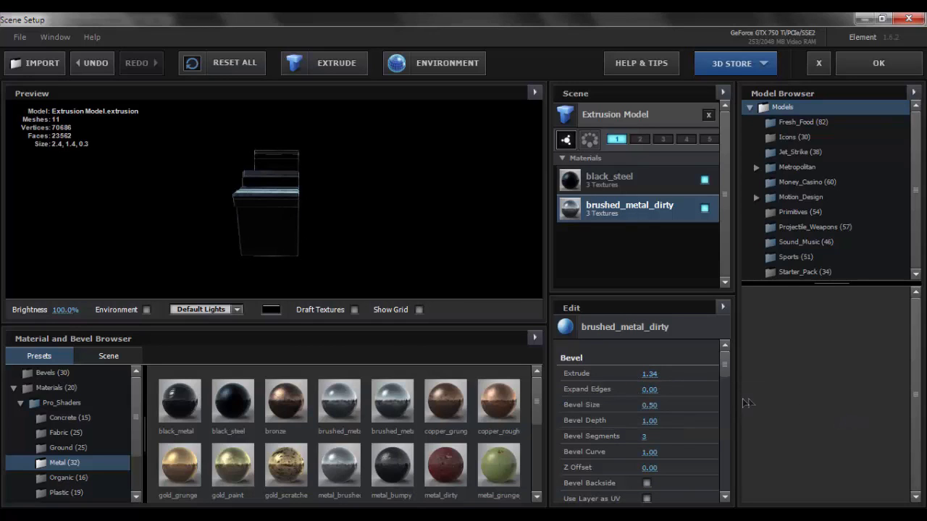
pyautogui.moveTo(652, 406); pyautogui.dragTo(678, 412)
pyautogui.moveTo(433, 244); pyautogui.dragTo(340, 229)
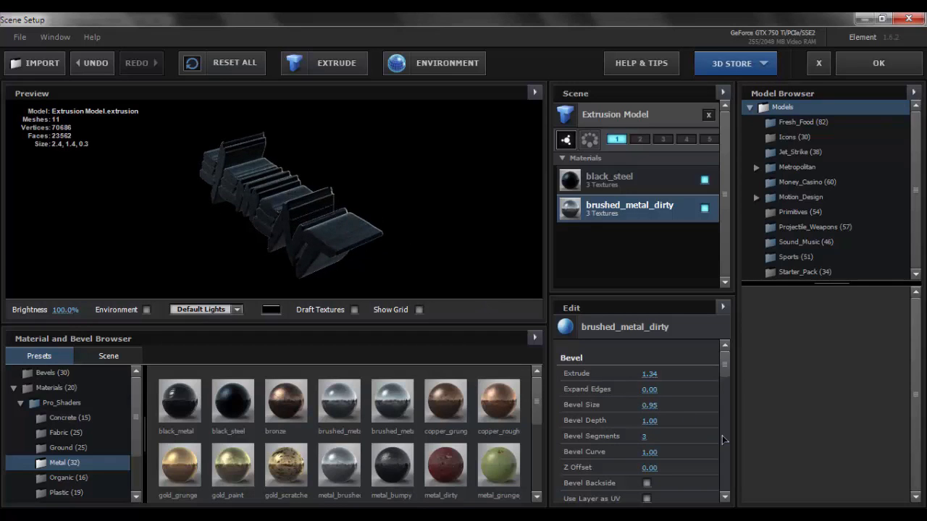
pyautogui.moveTo(649, 406); pyautogui.dragTo(691, 409)
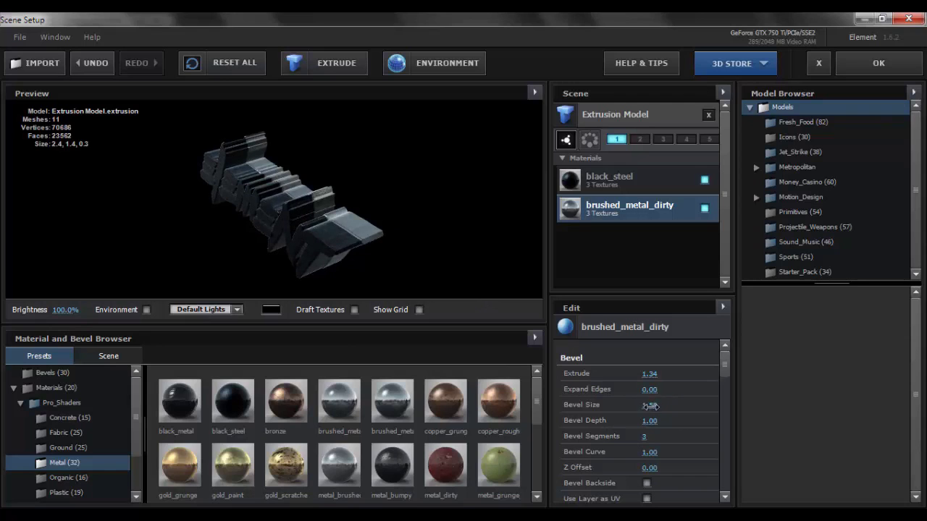
pyautogui.moveTo(649, 406); pyautogui.dragTo(672, 407)
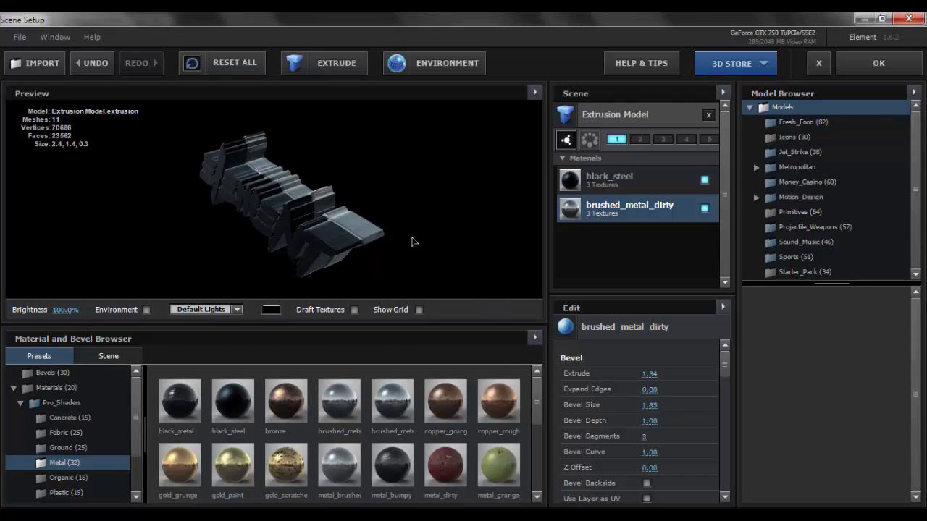
pyautogui.moveTo(412, 242); pyautogui.dragTo(508, 286)
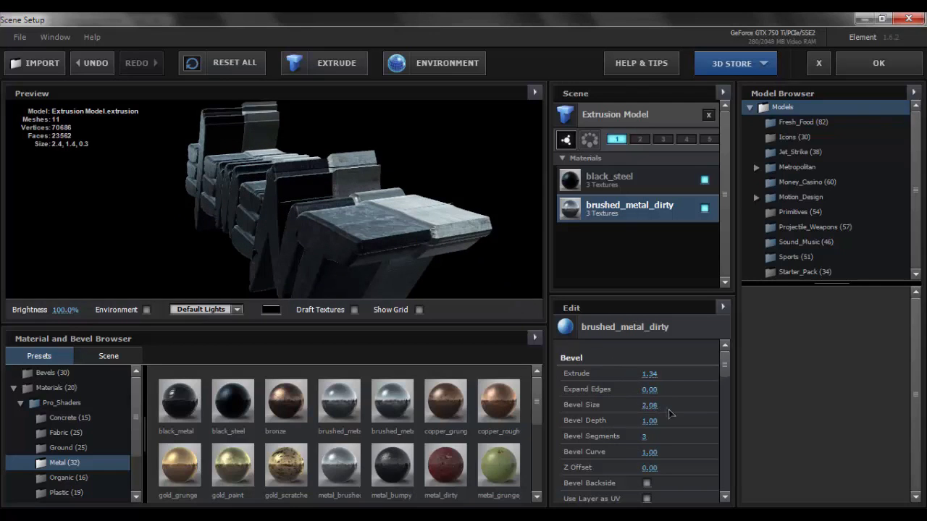
pyautogui.moveTo(516, 276); pyautogui.dragTo(476, 252)
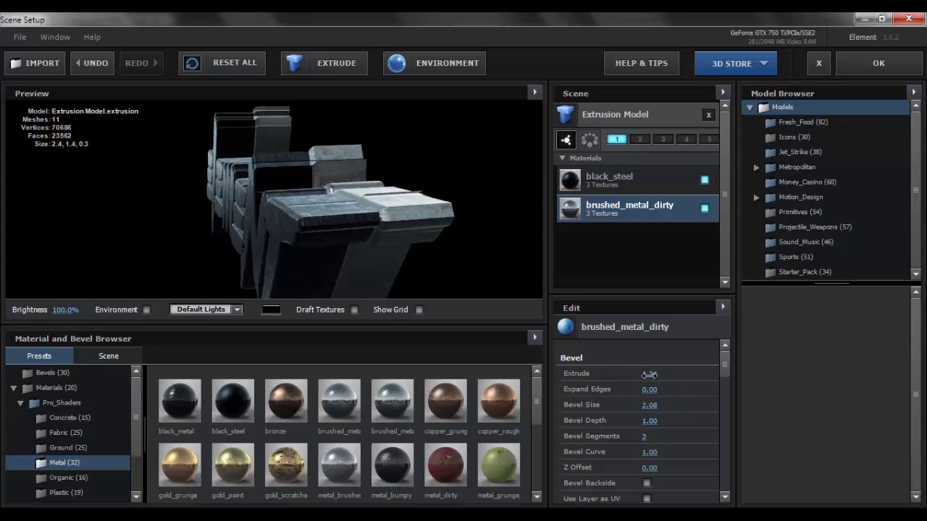
# Deepen the brushed_metal_dirty extrusion to 2.53 and enable Bevel Backside
pyautogui.moveTo(646, 374); pyautogui.dragTo(699, 376)
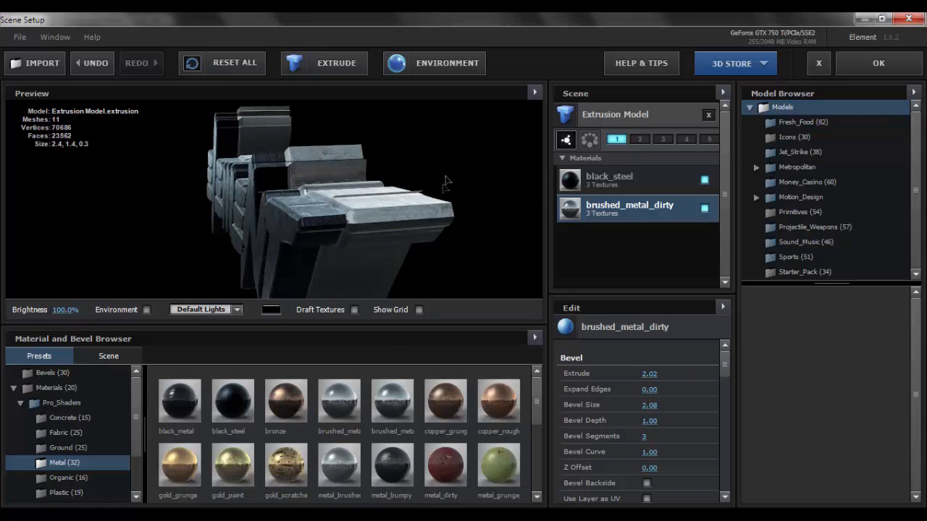
pyautogui.moveTo(332, 218); pyautogui.dragTo(289, 215)
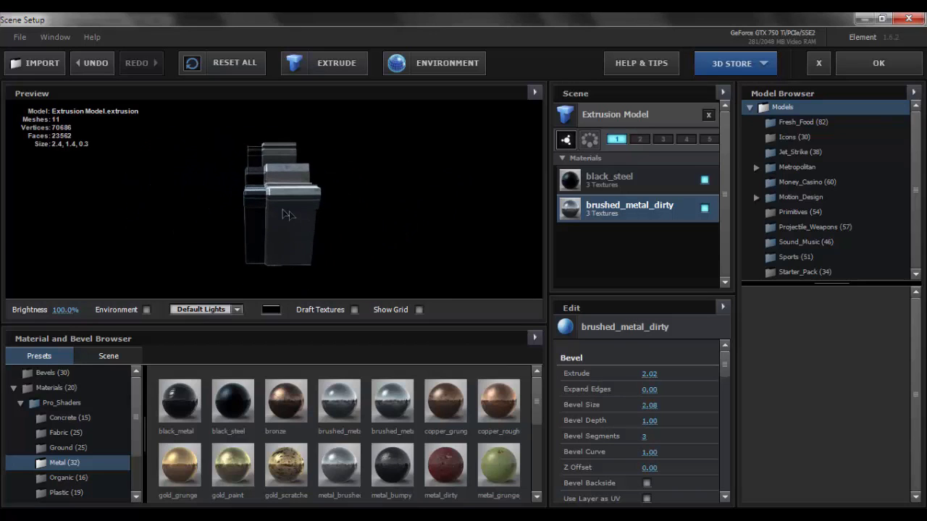
pyautogui.moveTo(650, 377); pyautogui.dragTo(671, 376)
pyautogui.moveTo(355, 220); pyautogui.dragTo(349, 220)
pyautogui.moveTo(672, 378); pyautogui.dragTo(692, 377)
pyautogui.moveTo(398, 252); pyautogui.dragTo(476, 243)
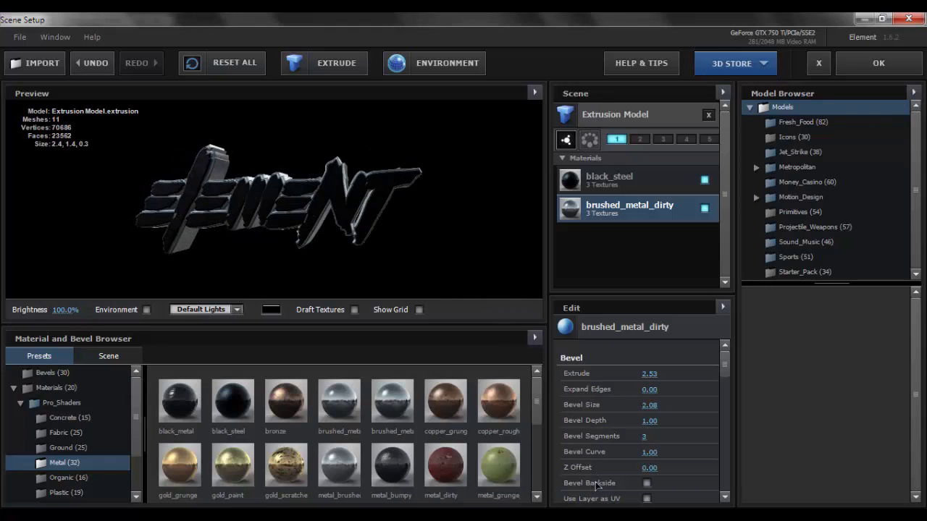
pyautogui.click(647, 483)
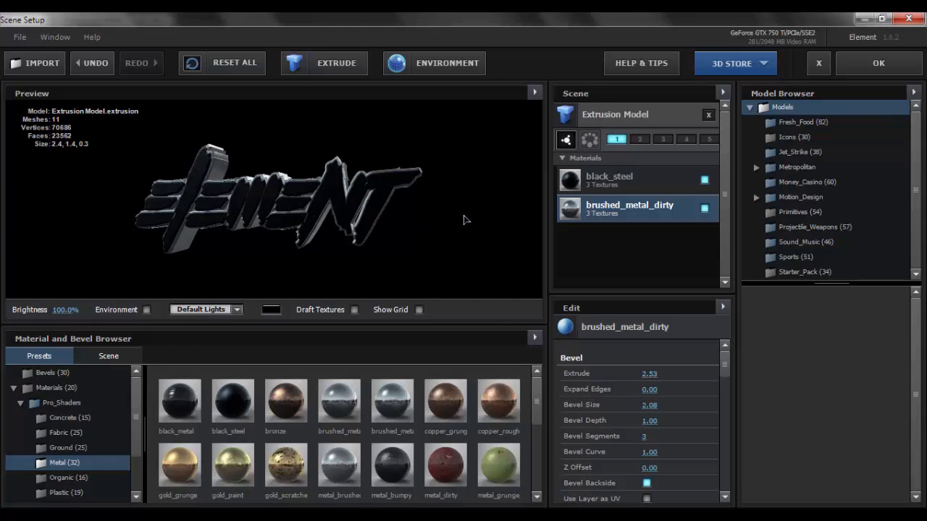
pyautogui.moveTo(453, 204); pyautogui.dragTo(410, 190)
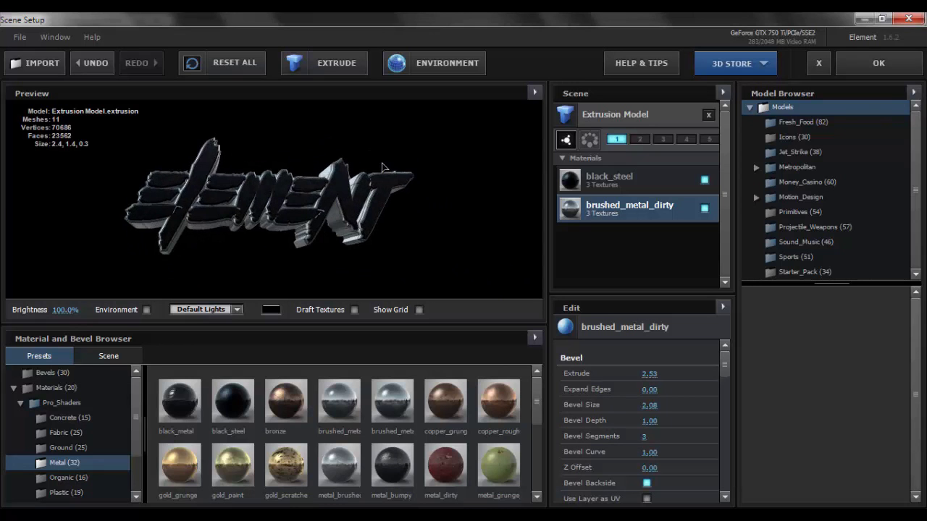
pyautogui.click(443, 65)
# Load the Shop image from the Environment folder as the scene's reflection map
pyautogui.click(509, 203)
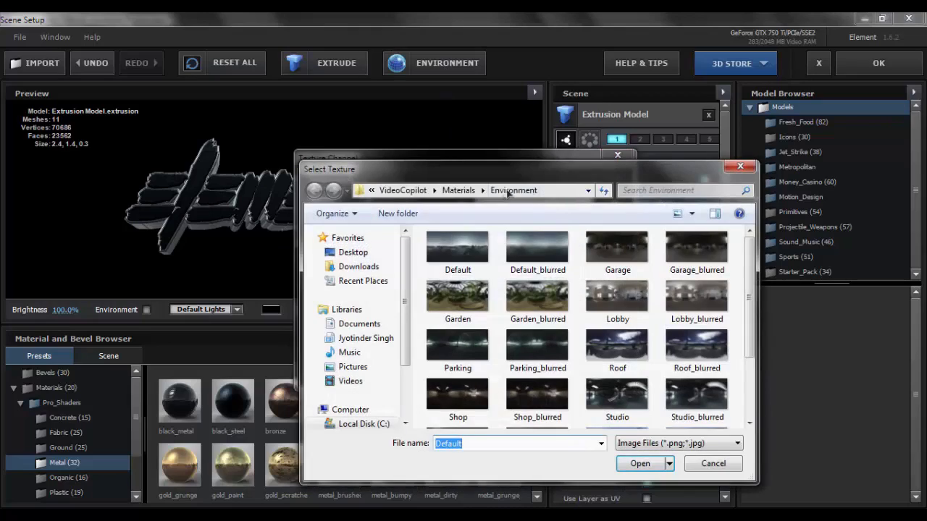
pyautogui.moveTo(605, 175); pyautogui.dragTo(523, 109)
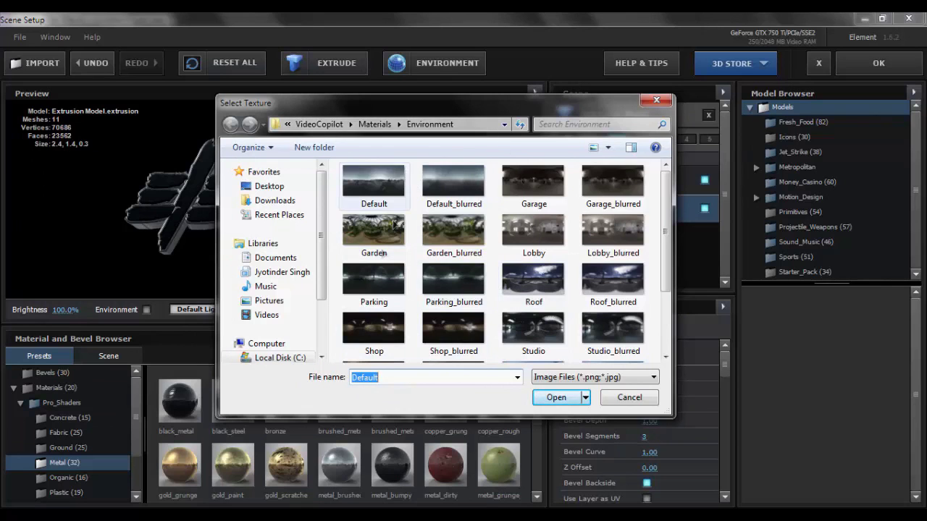
pyautogui.click(375, 326)
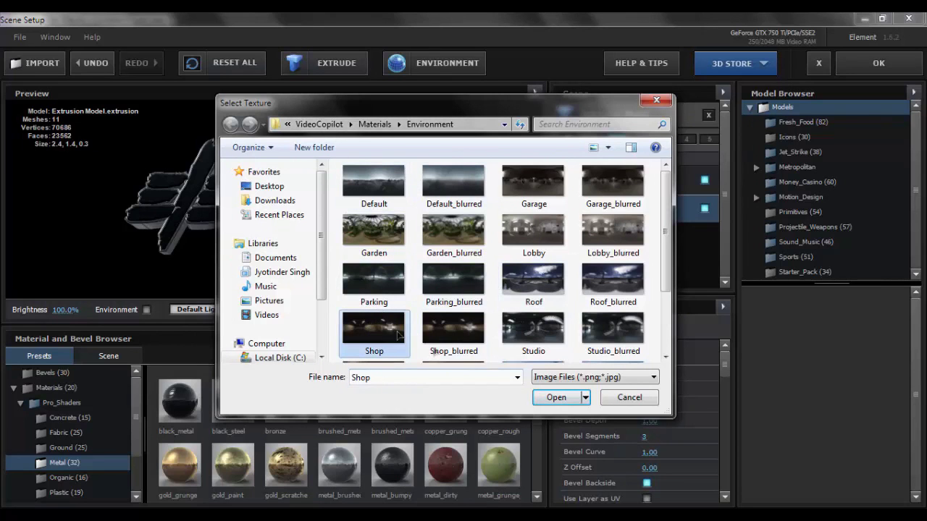
pyautogui.click(544, 397)
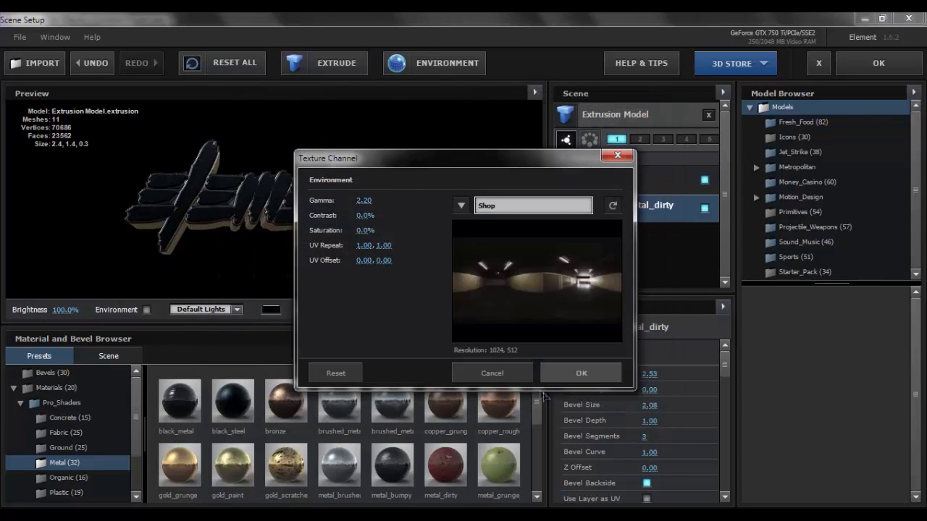
pyautogui.click(584, 374)
pyautogui.moveTo(340, 165); pyautogui.dragTo(340, 218)
# Try the Dramatic lighting preset, revert to Default Lights, and apply the scene with OK
pyautogui.click(236, 309)
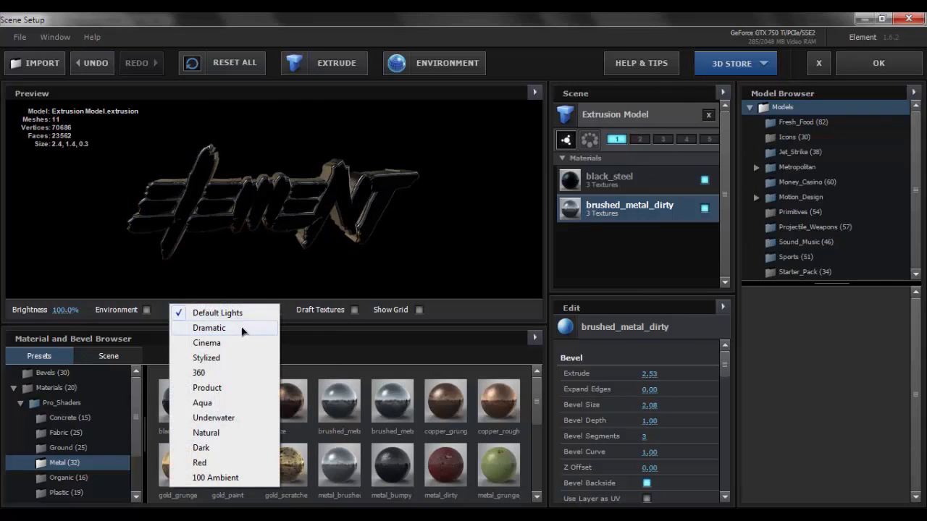
pyautogui.click(239, 329)
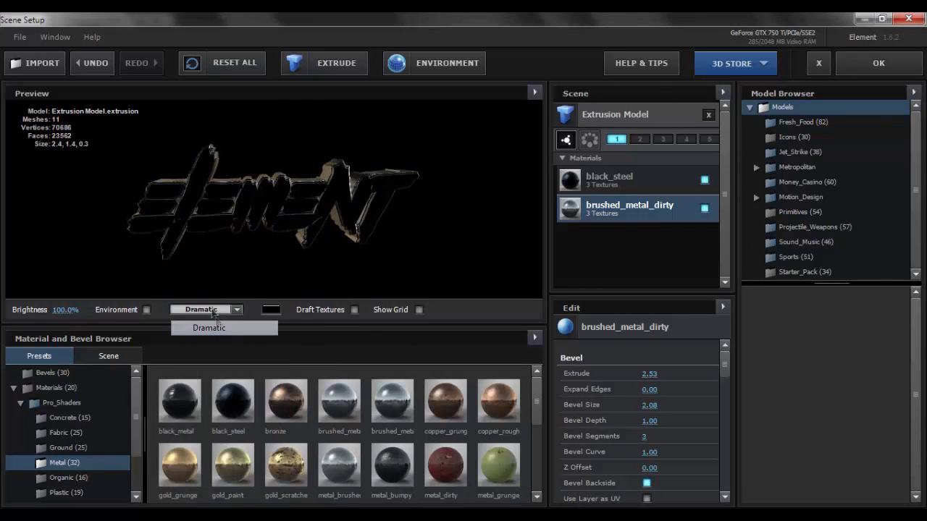
pyautogui.moveTo(222, 245); pyautogui.dragTo(234, 214)
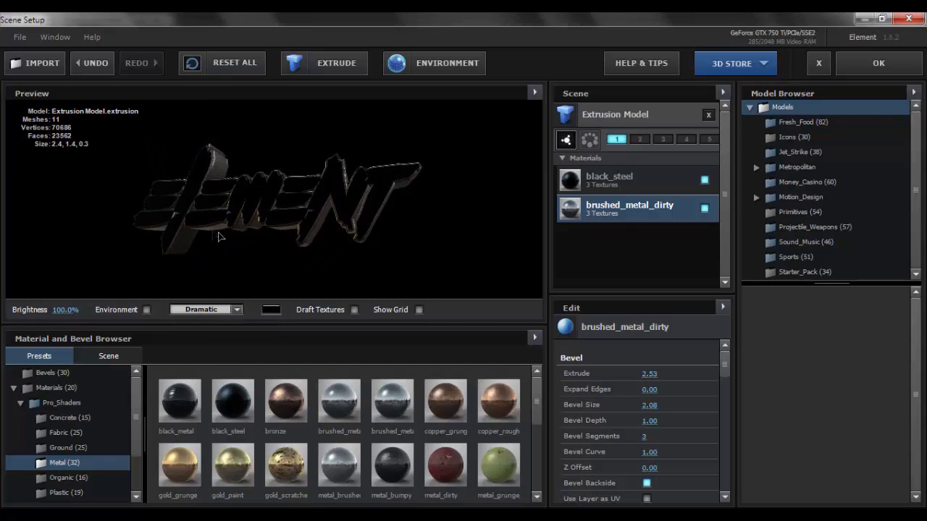
pyautogui.click(198, 309)
pyautogui.click(208, 315)
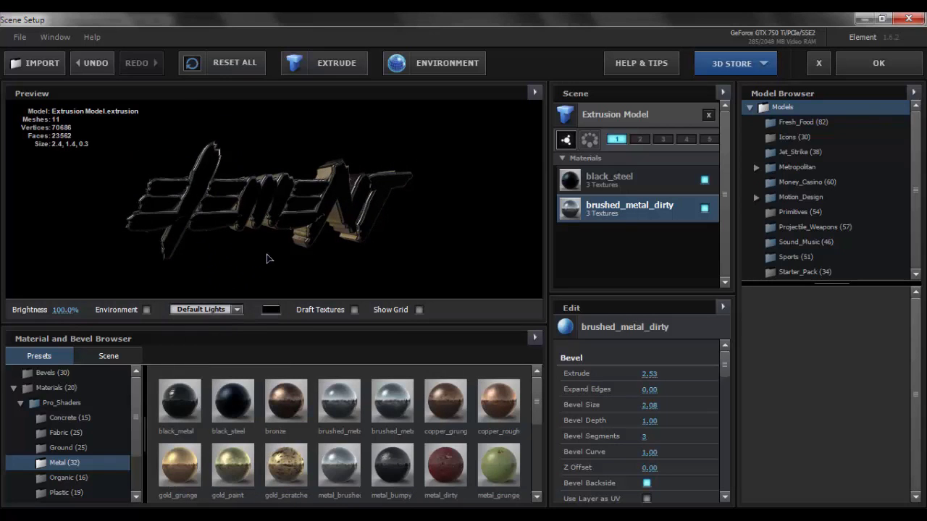
pyautogui.moveTo(254, 250); pyautogui.dragTo(266, 254)
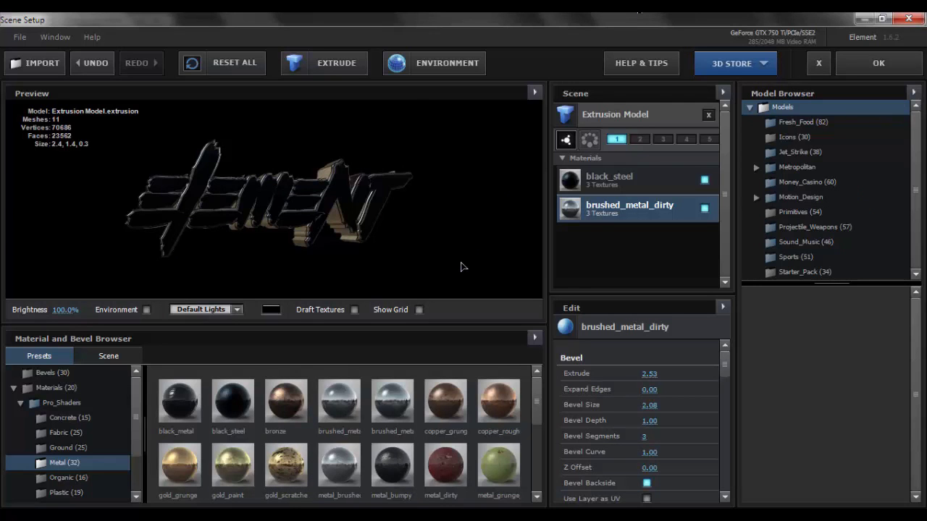
pyautogui.moveTo(404, 210); pyautogui.dragTo(516, 186)
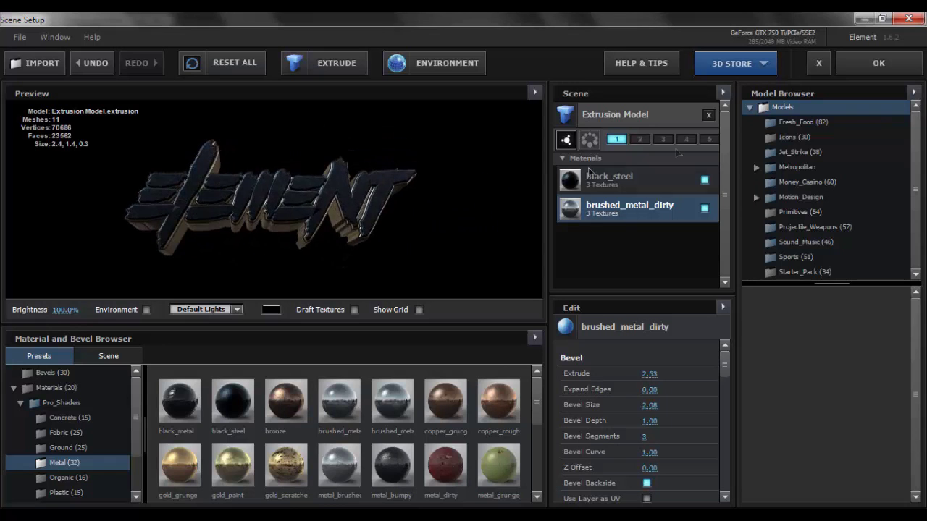
pyautogui.click(868, 57)
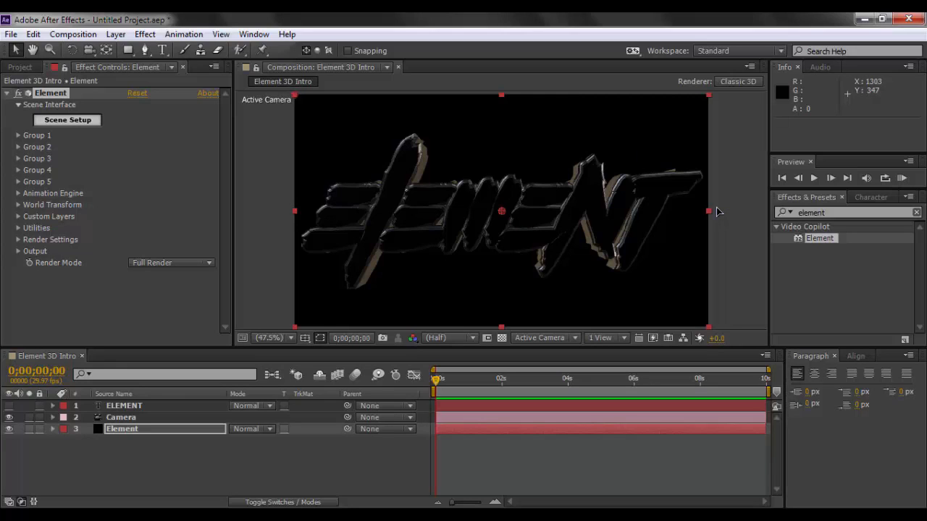
pyautogui.click(125, 421)
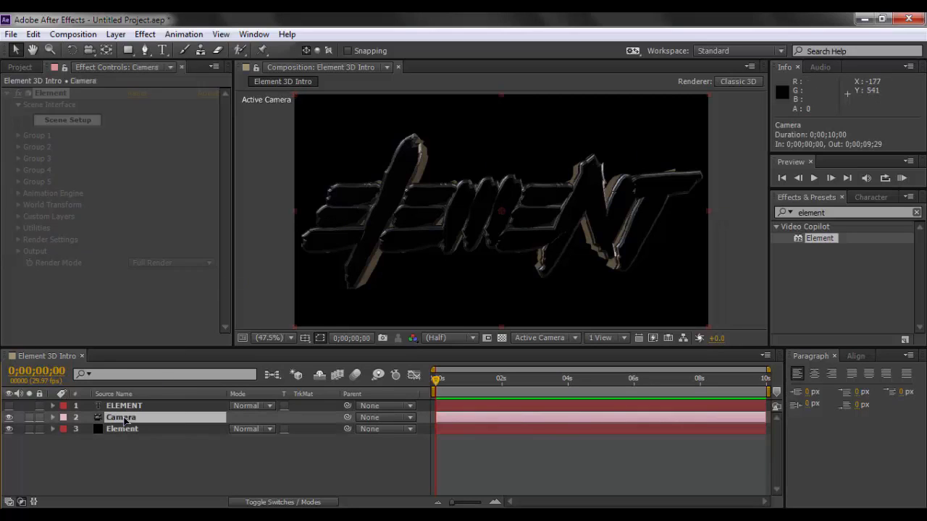
pyautogui.click(88, 49)
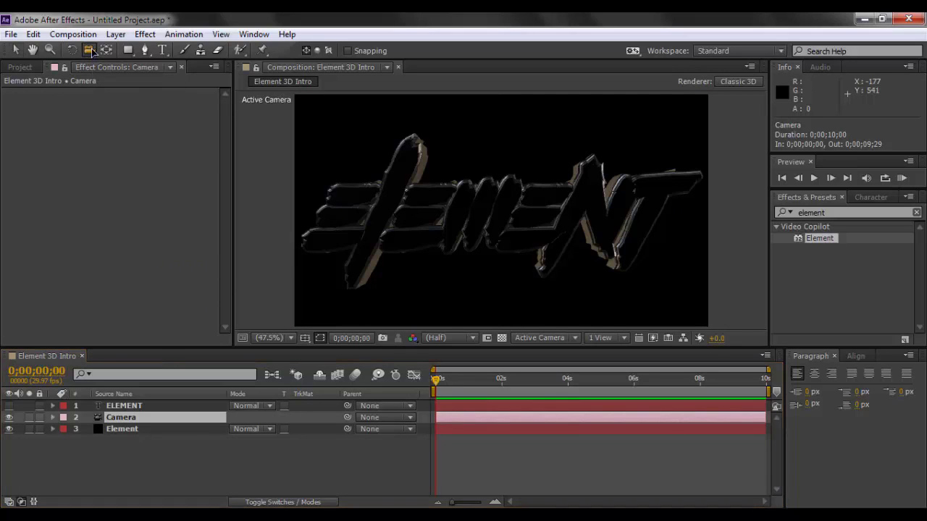
pyautogui.click(474, 160)
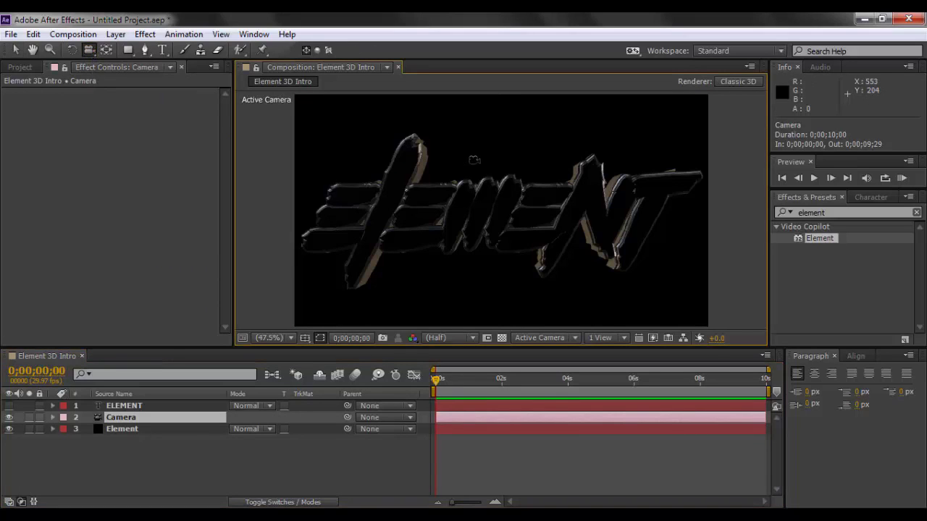
pyautogui.moveTo(474, 160); pyautogui.dragTo(500, 439)
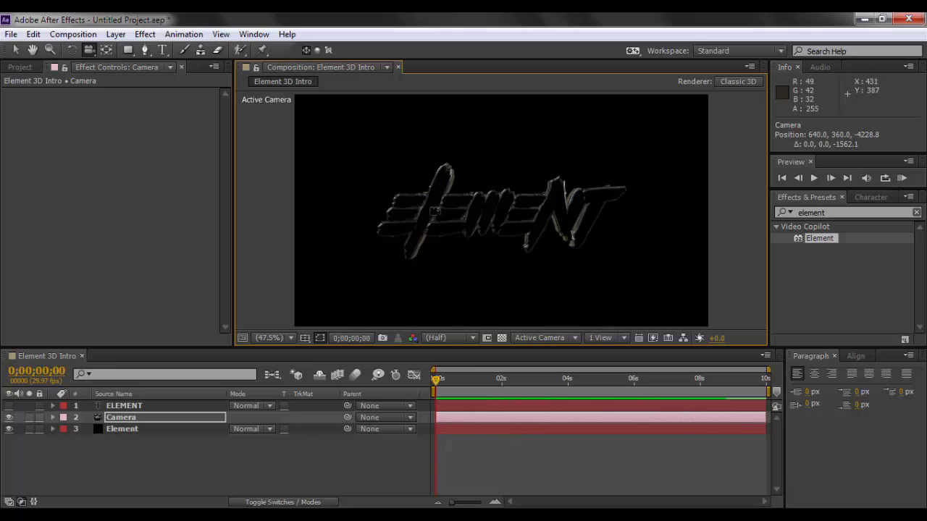
pyautogui.moveTo(485, 206); pyautogui.dragTo(490, 259)
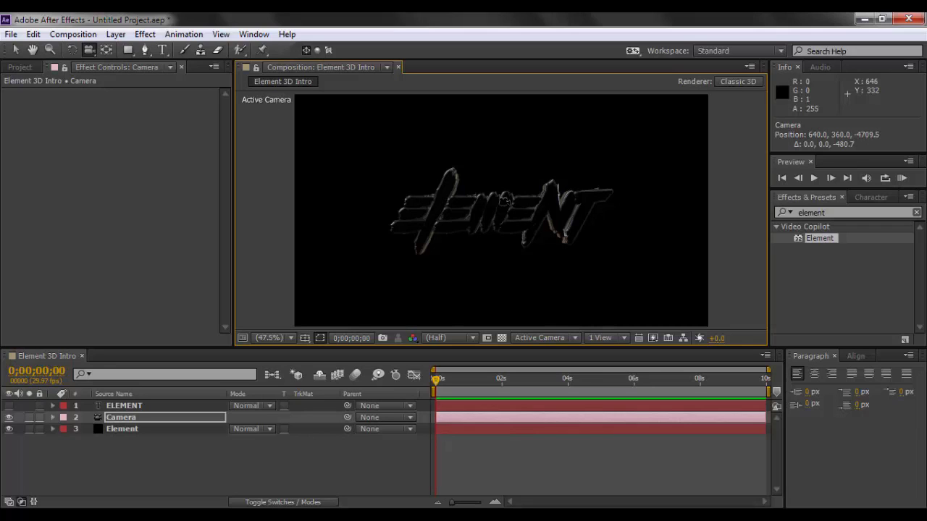
pyautogui.click(138, 428)
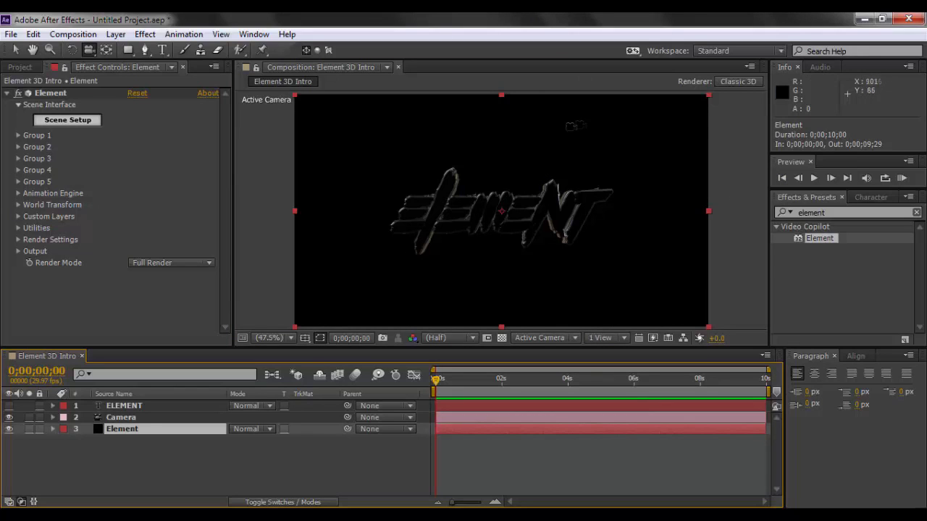
pyautogui.click(16, 51)
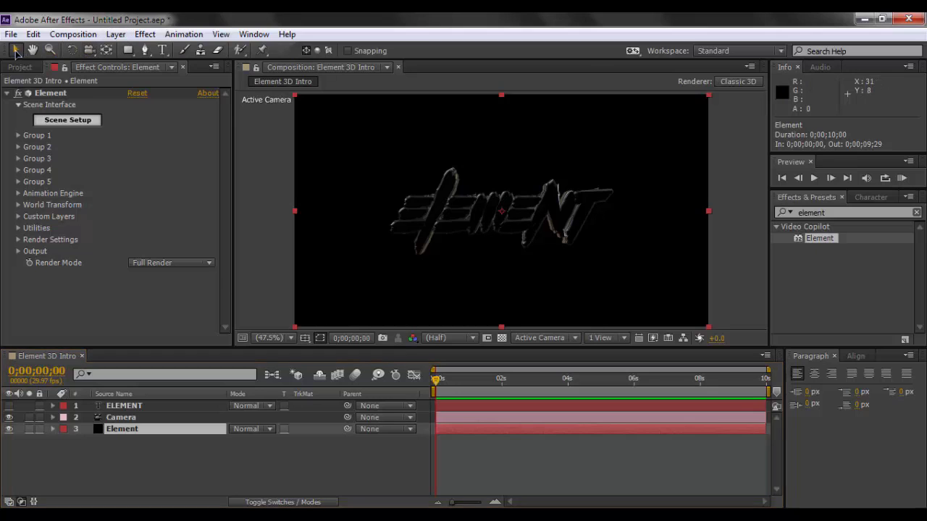
# At the 6-second mark, set keyframes on World Position and X/Y/Z Rotation World
pyautogui.click(19, 204)
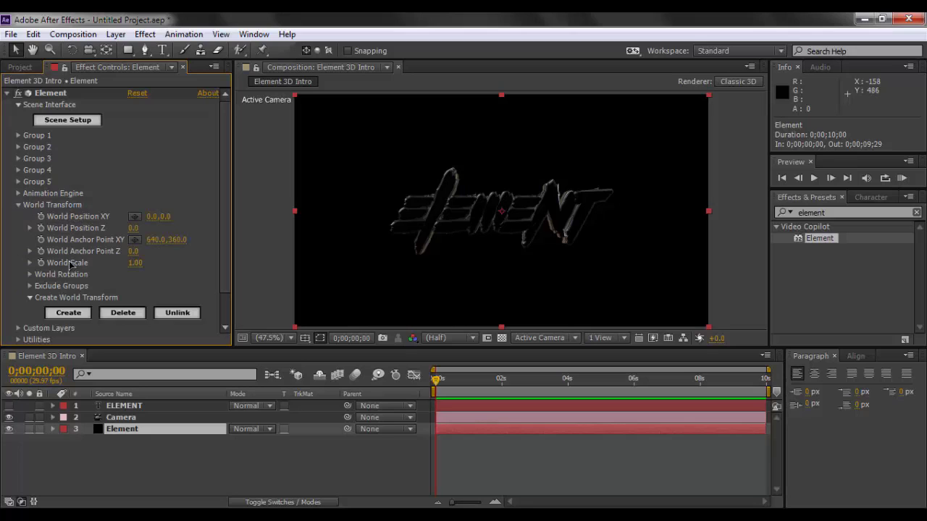
pyautogui.click(30, 275)
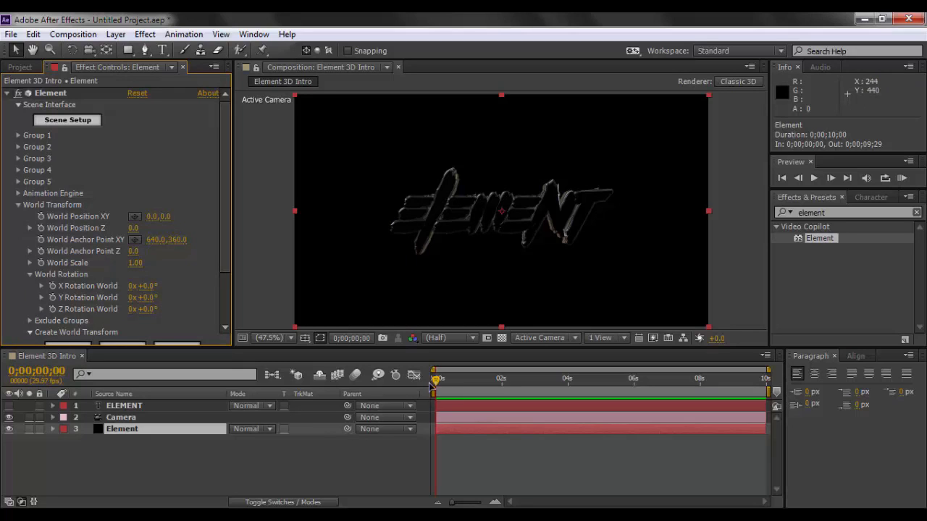
pyautogui.moveTo(439, 380); pyautogui.dragTo(636, 394)
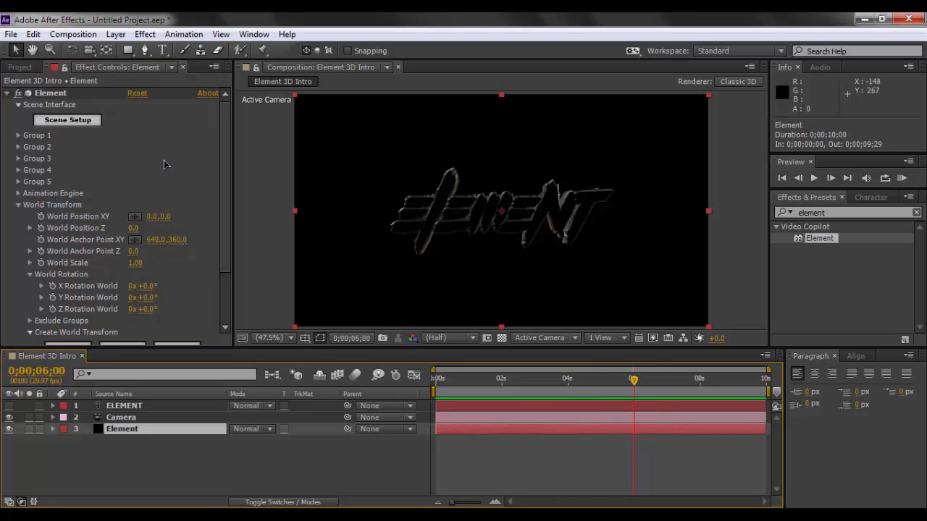
pyautogui.click(42, 229)
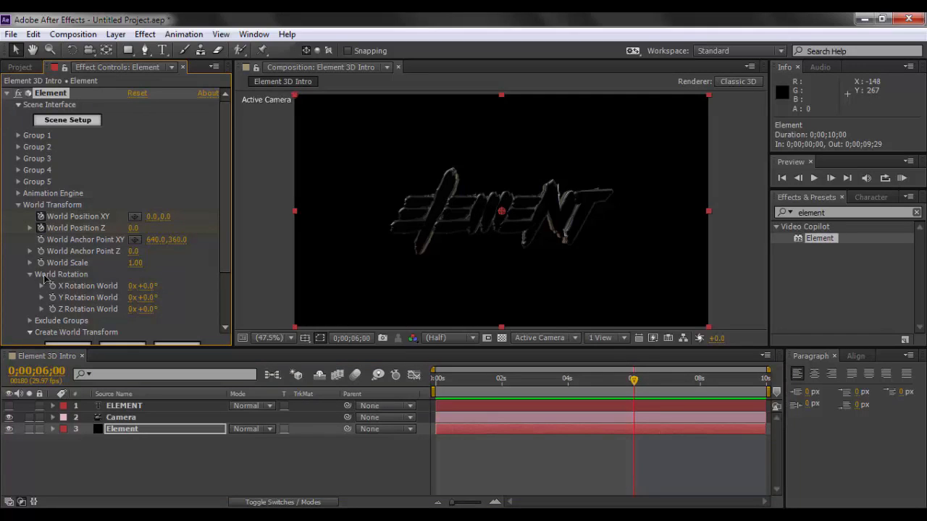
pyautogui.click(52, 297)
pyautogui.click(52, 310)
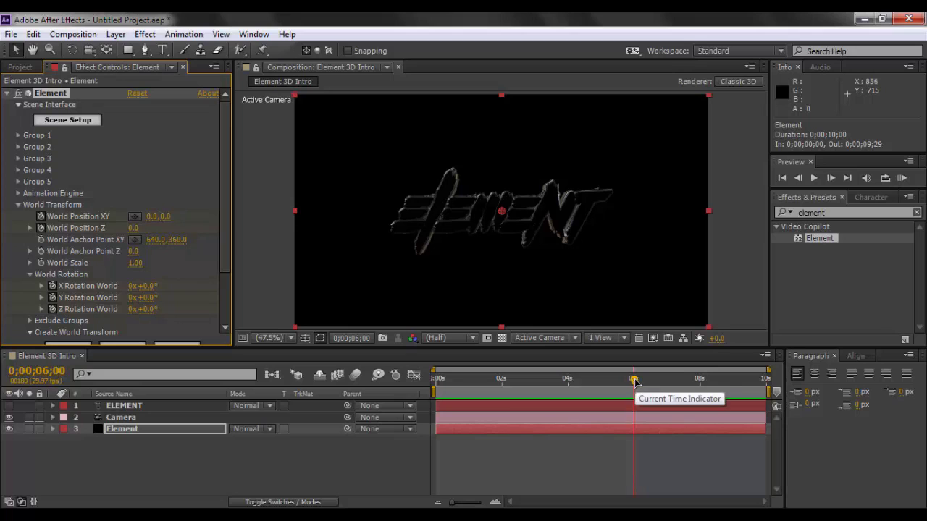
pyautogui.moveTo(633, 380); pyautogui.dragTo(281, 392)
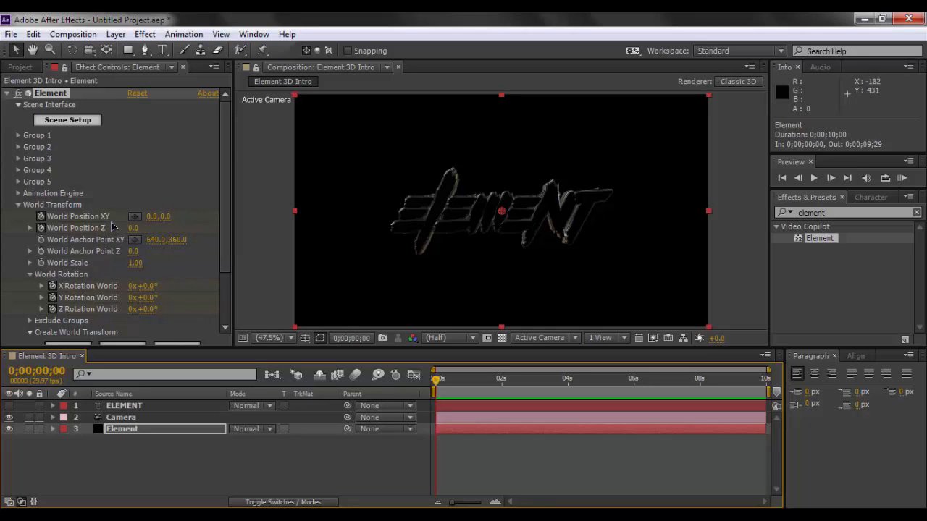
# At frame zero, move the text to World Position 638,-410 with Z -2650
pyautogui.moveTo(132, 228); pyautogui.dragTo(4, 228)
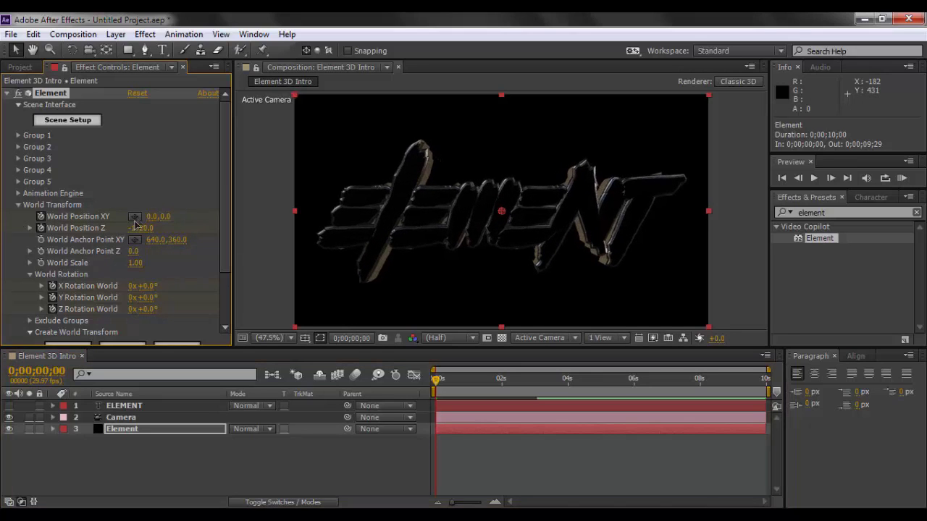
pyautogui.moveTo(150, 221); pyautogui.dragTo(264, 230)
pyautogui.moveTo(178, 217); pyautogui.dragTo(79, 215)
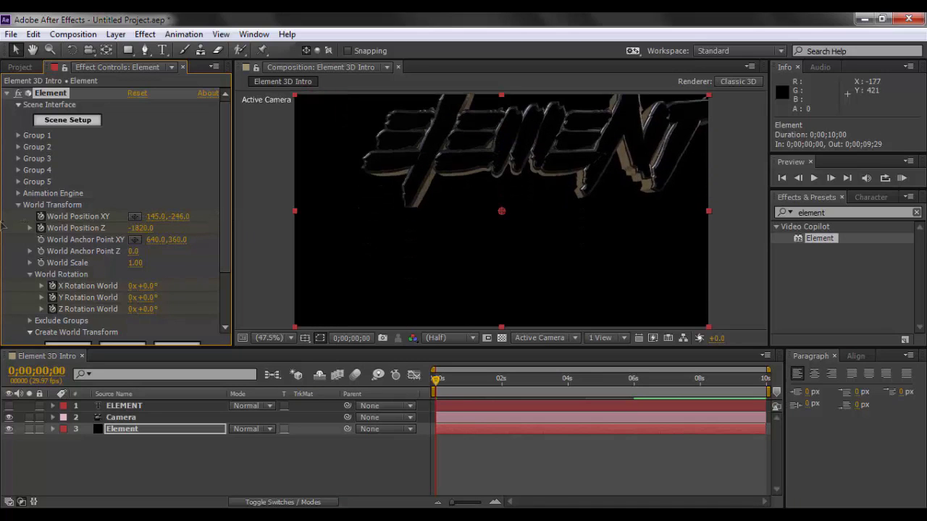
pyautogui.moveTo(154, 228); pyautogui.dragTo(526, 237)
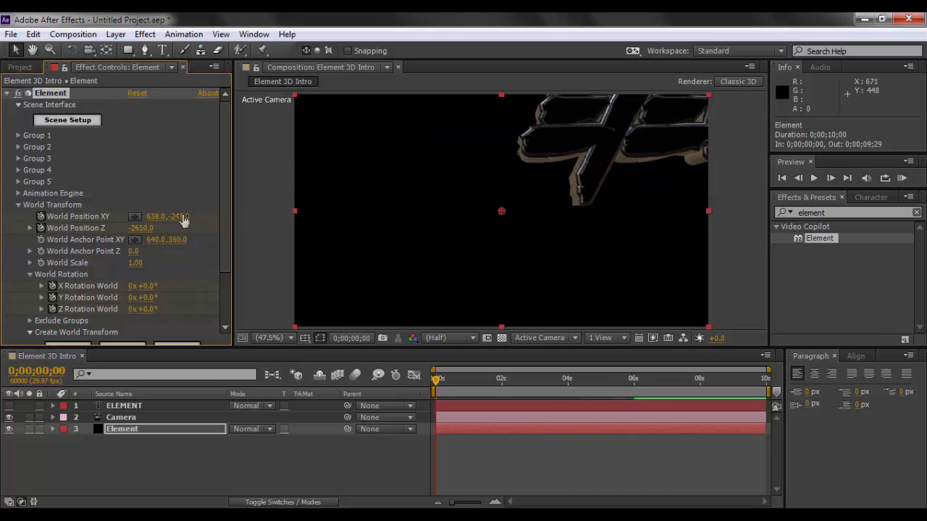
pyautogui.moveTo(181, 216); pyautogui.dragTo(123, 185)
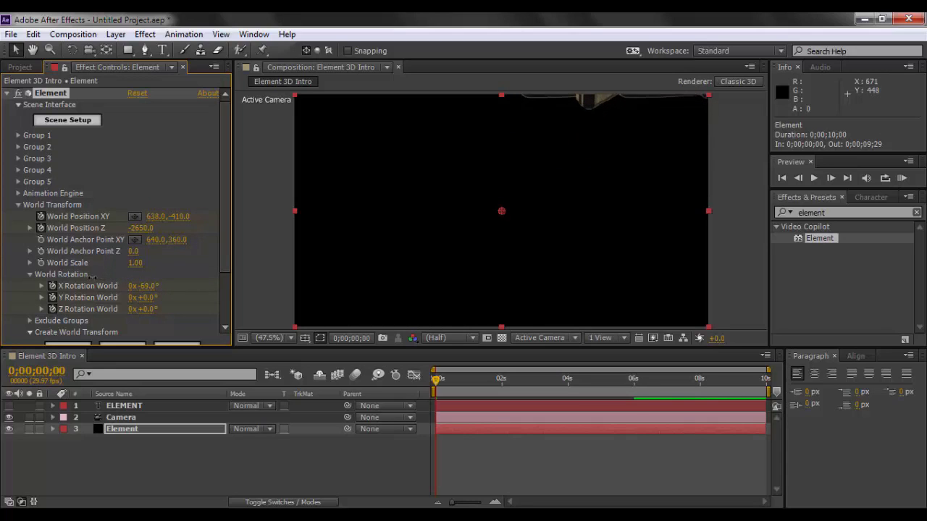
# Rotate the text to -68°, -31° and +77° on the X, Y and Z world axes
pyautogui.moveTo(92, 277); pyautogui.dragTo(95, 279)
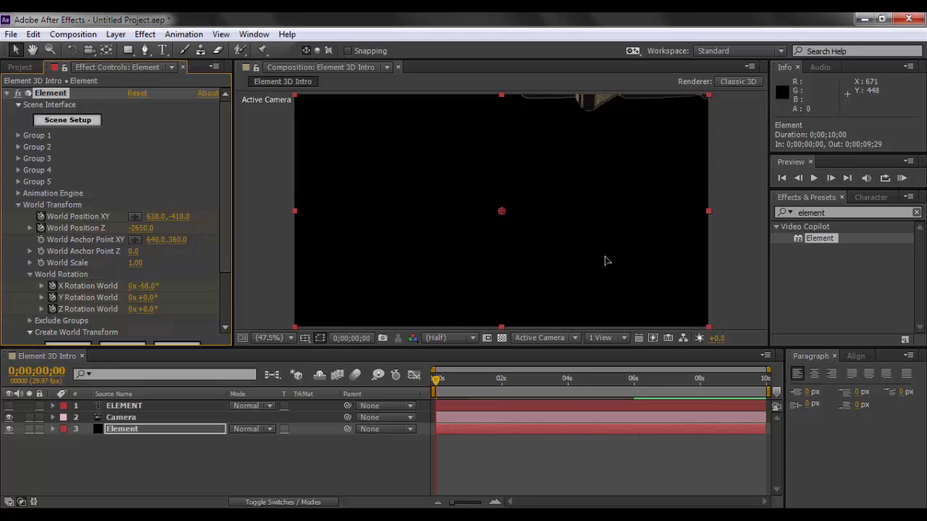
pyautogui.scroll(-1, 588, 261)
pyautogui.scroll(1, 542, 244)
pyautogui.scroll(-2, 533, 245)
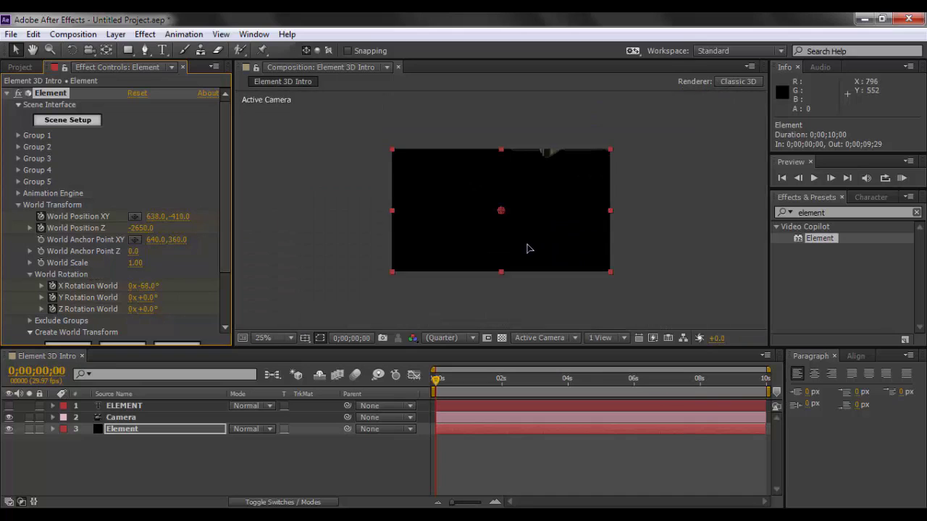
pyautogui.scroll(2, 529, 249)
pyautogui.moveTo(144, 299); pyautogui.dragTo(198, 311)
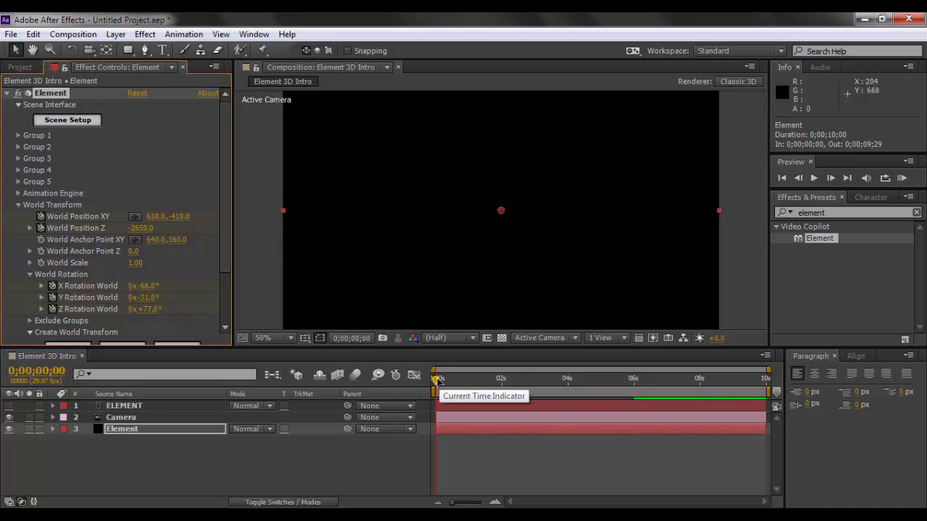
pyautogui.moveTo(439, 381); pyautogui.dragTo(407, 371)
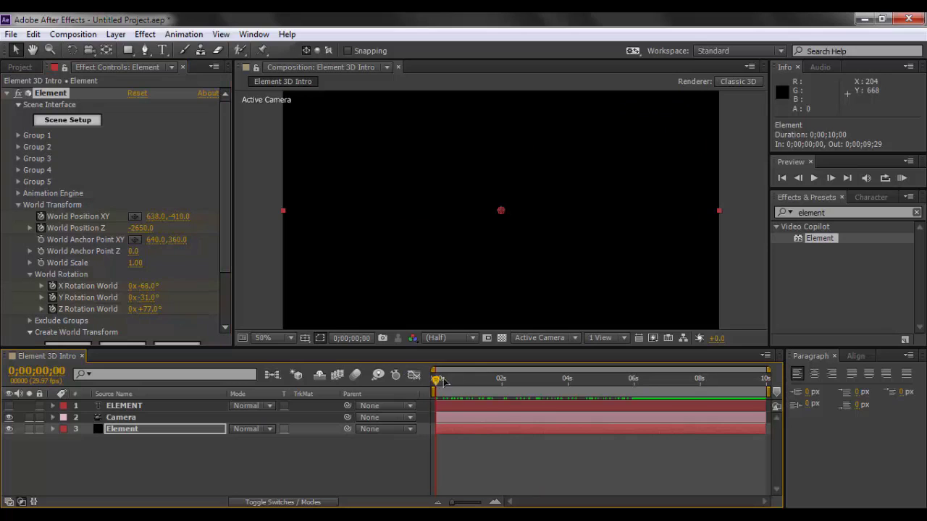
# End the work area at about 6 seconds and preview the fly-in from the first frame
pyautogui.moveTo(441, 379); pyautogui.dragTo(627, 384)
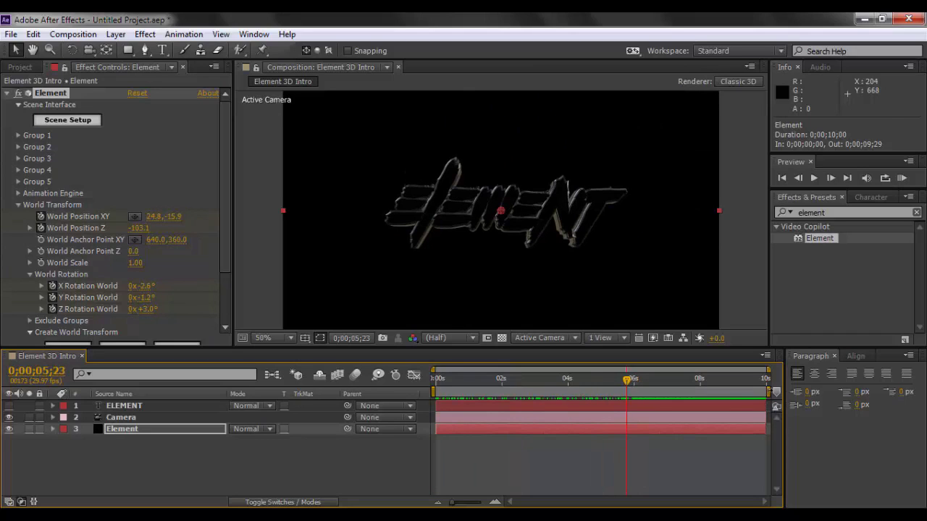
pyautogui.moveTo(767, 391)
pyautogui.mouseDown()
pyautogui.moveTo(629, 391)
pyautogui.moveTo(637, 389)
pyautogui.mouseUp()
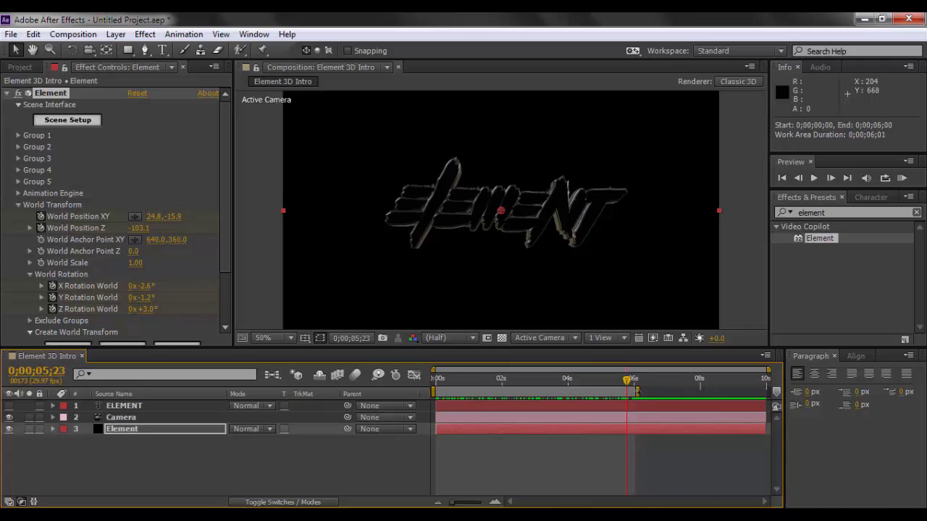
pyautogui.press('space')
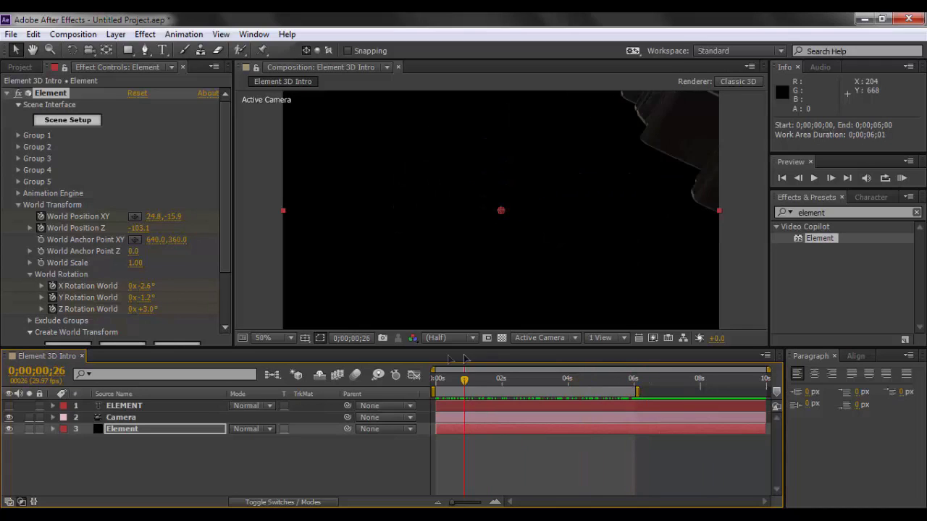
pyautogui.press('Home')
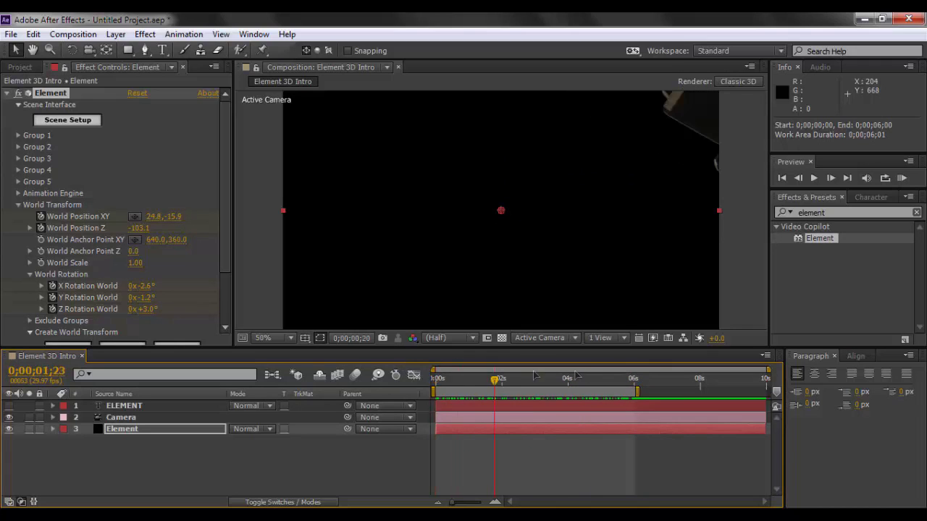
pyautogui.press('space')
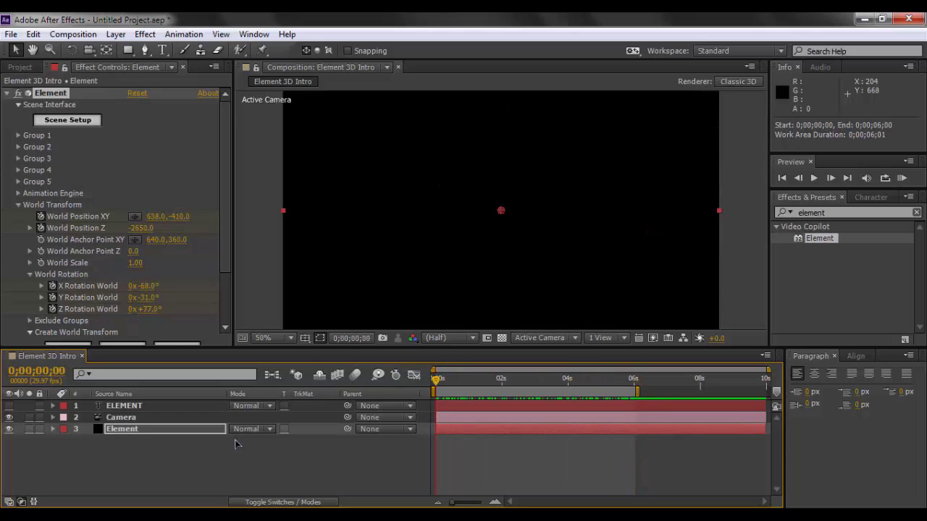
pyautogui.click(252, 464)
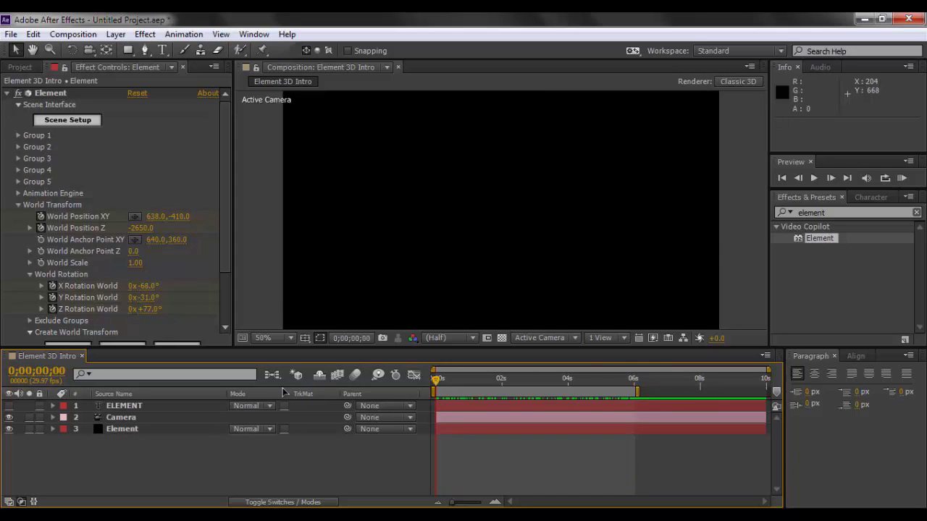
pyautogui.moveTo(438, 378); pyautogui.dragTo(403, 362)
pyautogui.moveTo(437, 379); pyautogui.dragTo(404, 394)
# Add the Element 3D Intro composition to the Render Queue, then return to its timeline
pyautogui.click(447, 378)
pyautogui.click(434, 378)
pyautogui.click(72, 34)
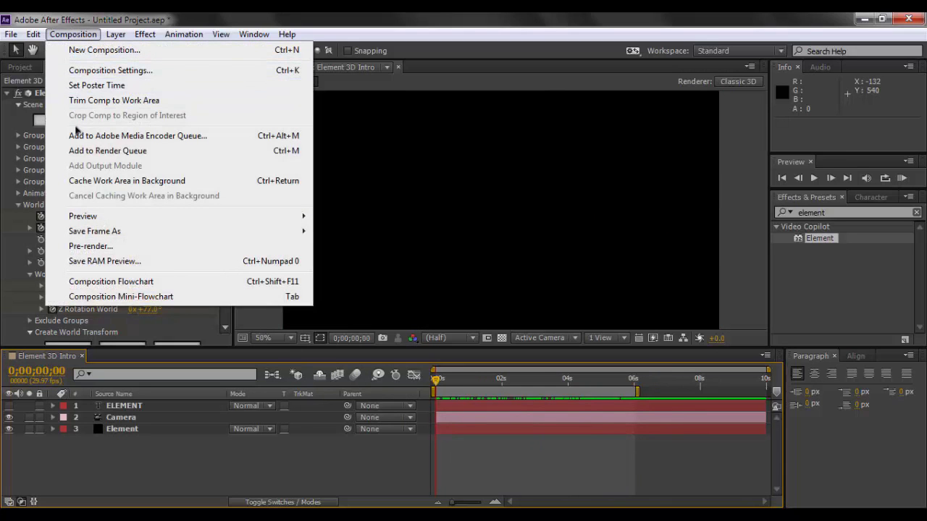
pyautogui.click(120, 152)
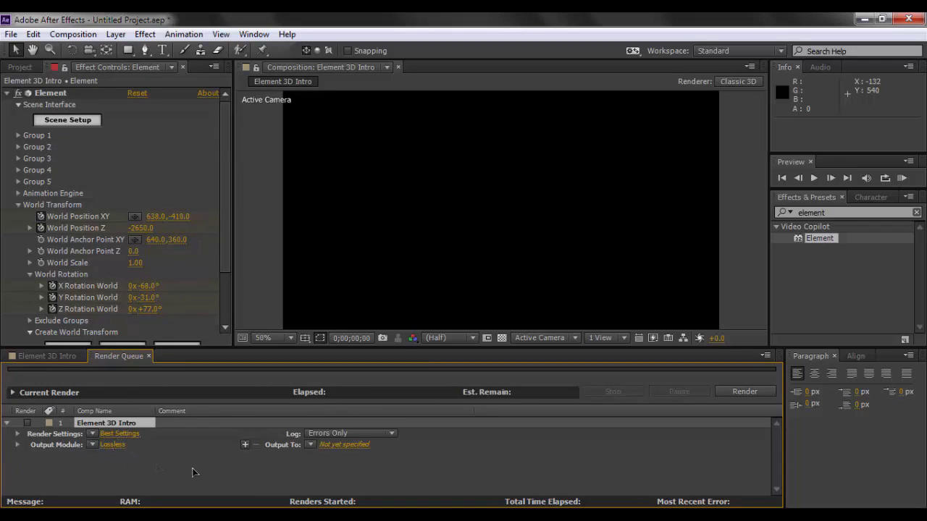
pyautogui.click(47, 355)
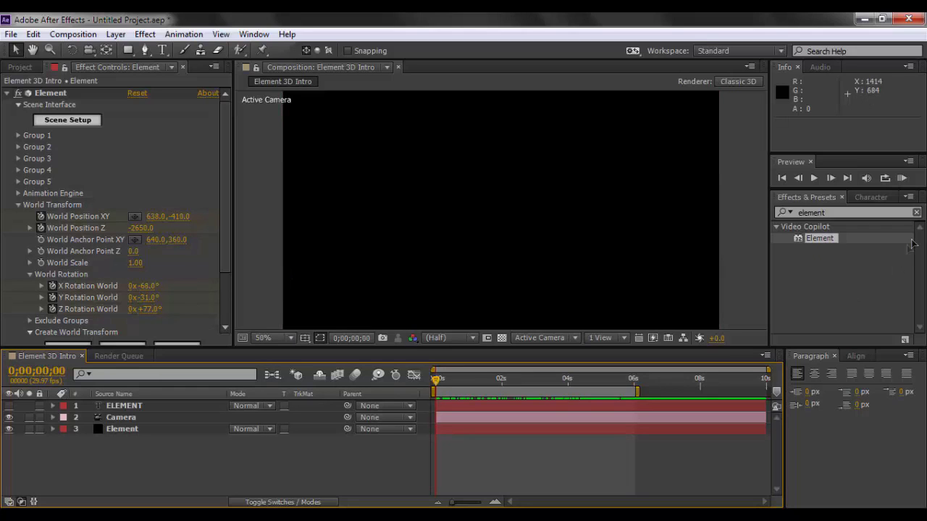
# Run a RAM preview of the fly-in, then scrub the playhead to about 4;27
pyautogui.click(902, 177)
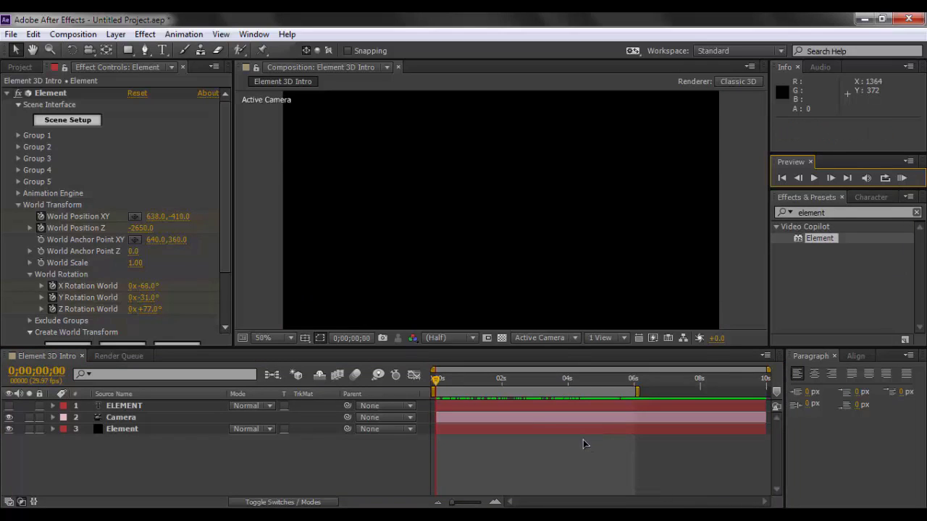
pyautogui.click(902, 179)
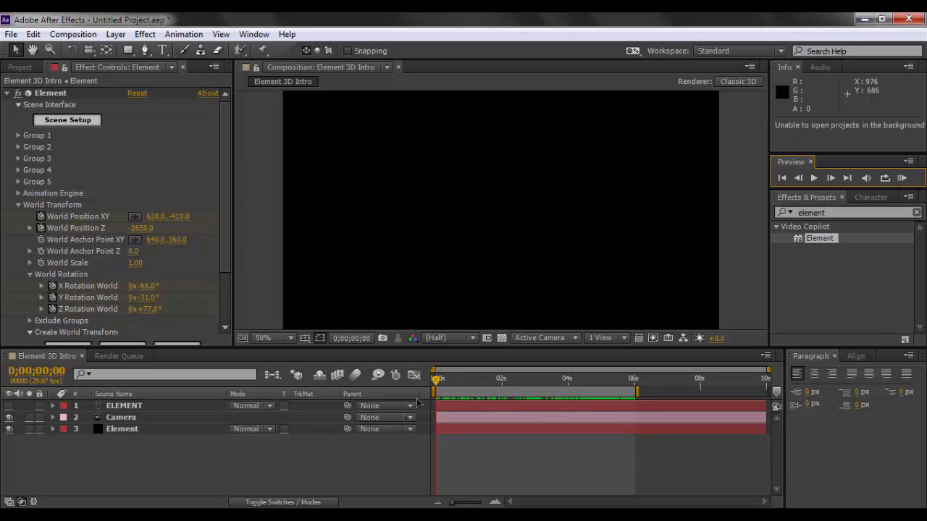
pyautogui.click(402, 371)
pyautogui.moveTo(440, 379)
pyautogui.mouseDown()
pyautogui.moveTo(507, 387)
pyautogui.moveTo(449, 381)
pyautogui.mouseUp()
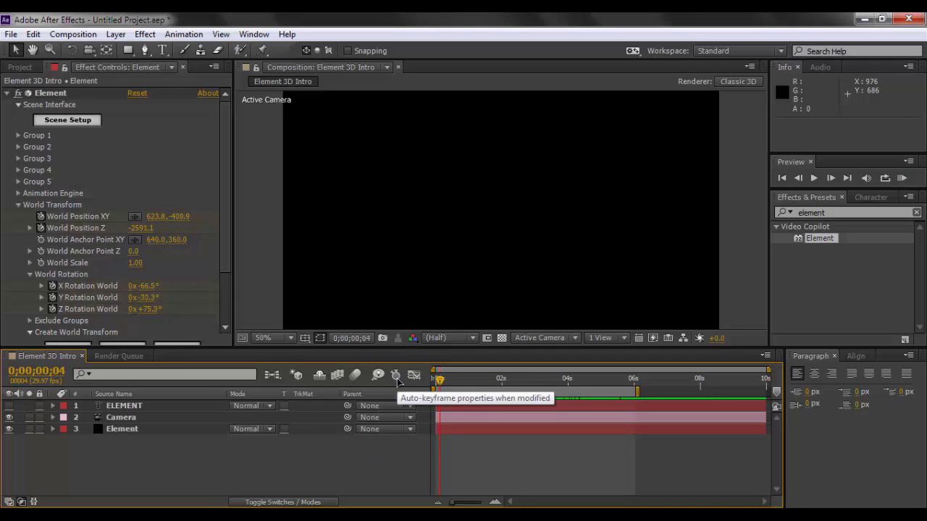
pyautogui.click(449, 380)
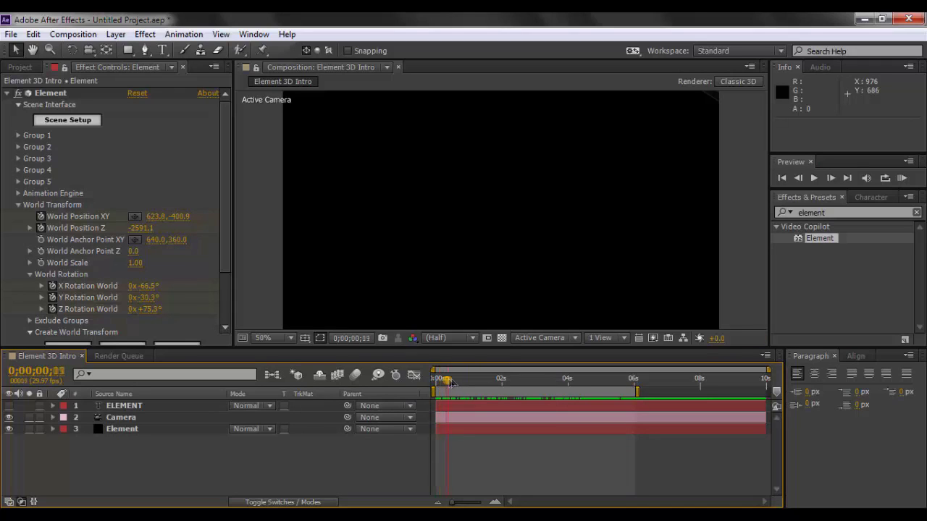
pyautogui.moveTo(449, 380); pyautogui.dragTo(391, 384)
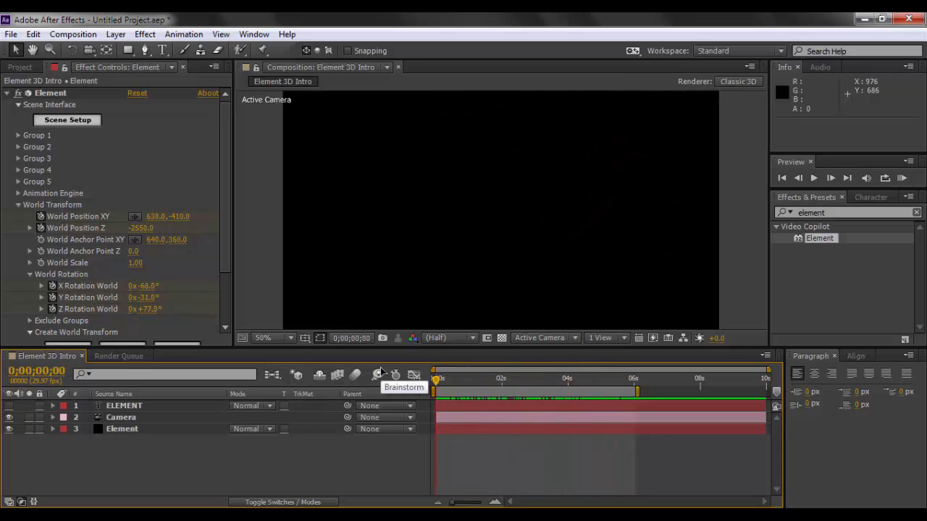